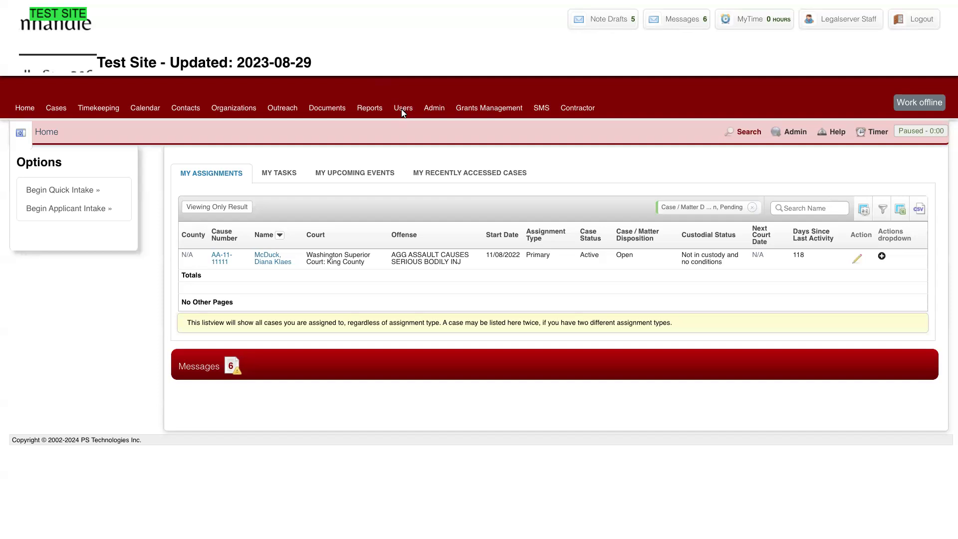
Open the third contract attorney's user profile and start the Add/Edit Contract Attorney Information process.
left_click(402, 110)
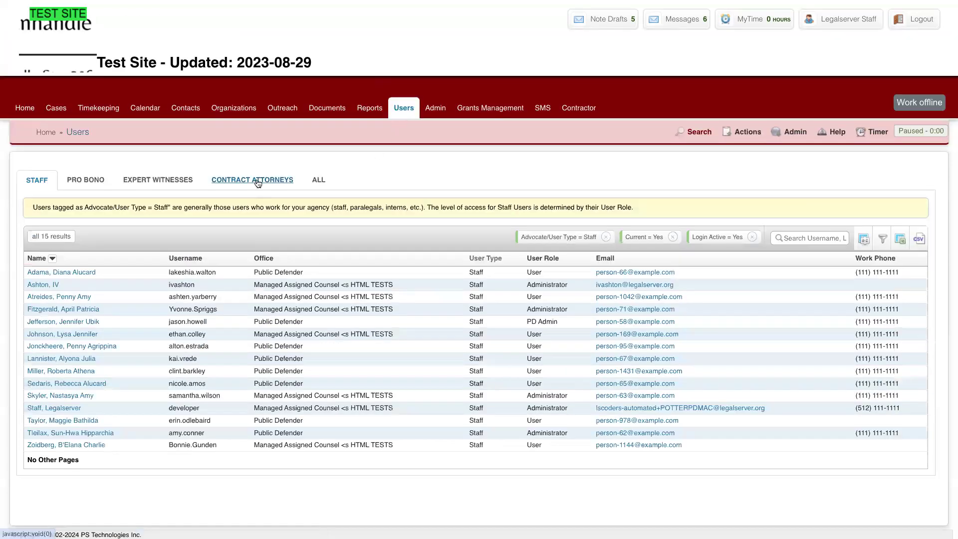
left_click(257, 181)
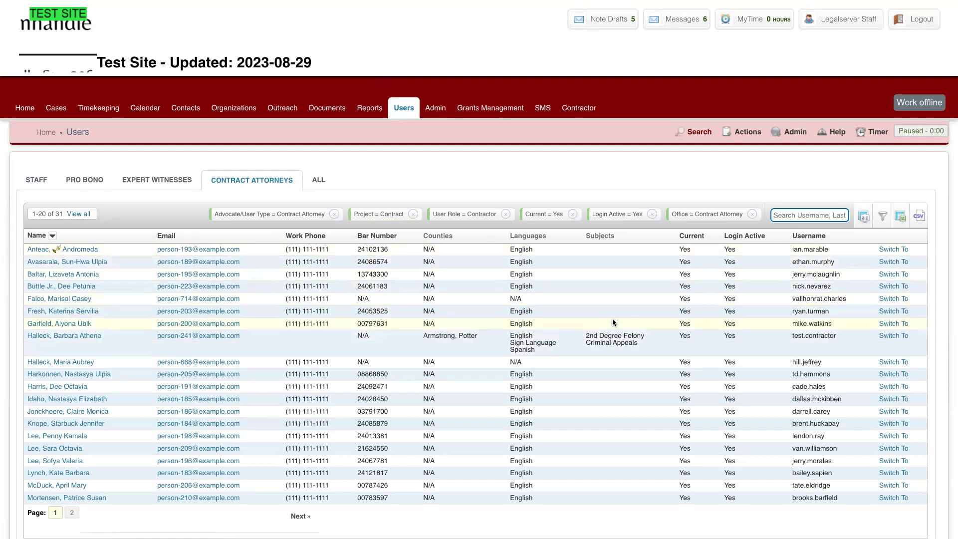
left_click(86, 274)
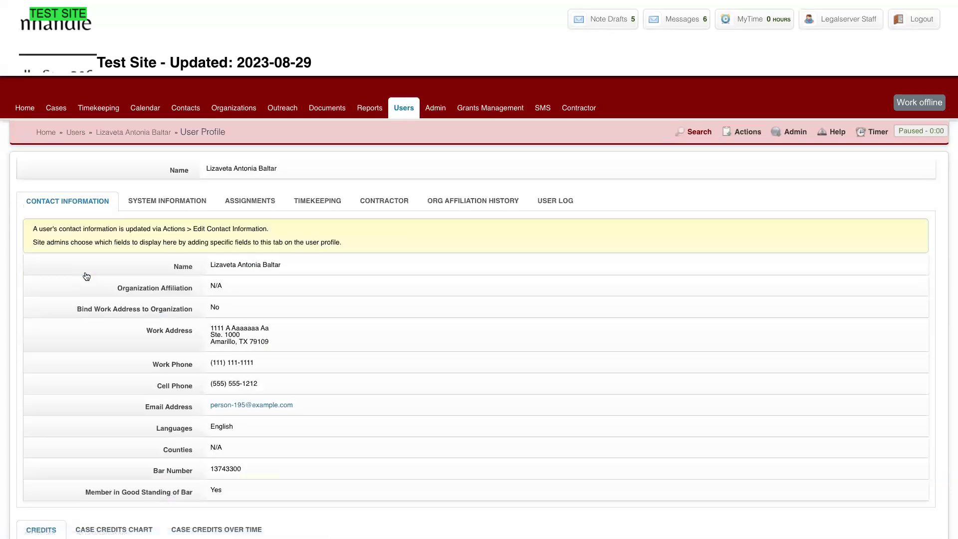
left_click(748, 132)
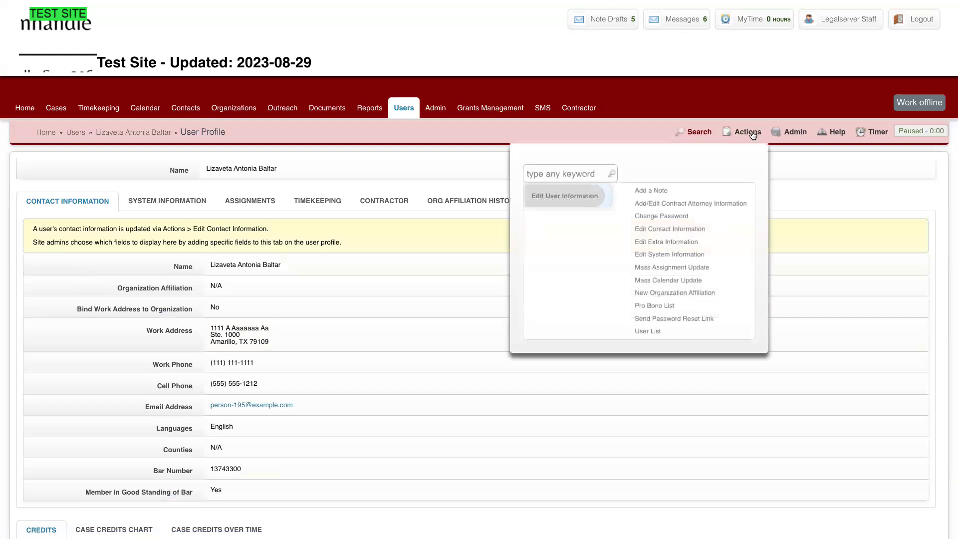
left_click(702, 205)
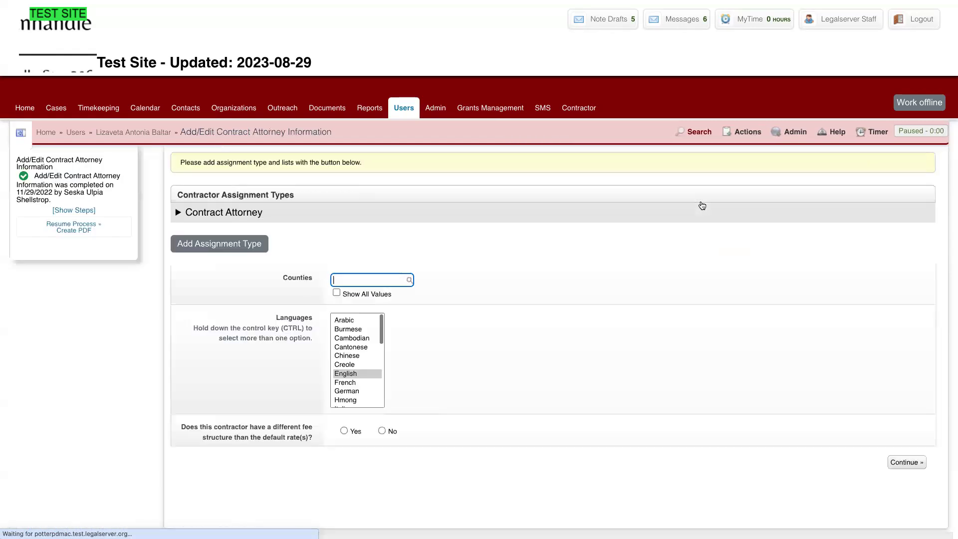
Expand the Contract Attorney entry under Contractor Assignment Types and search its assignment type options for "contract".
left_click(183, 218)
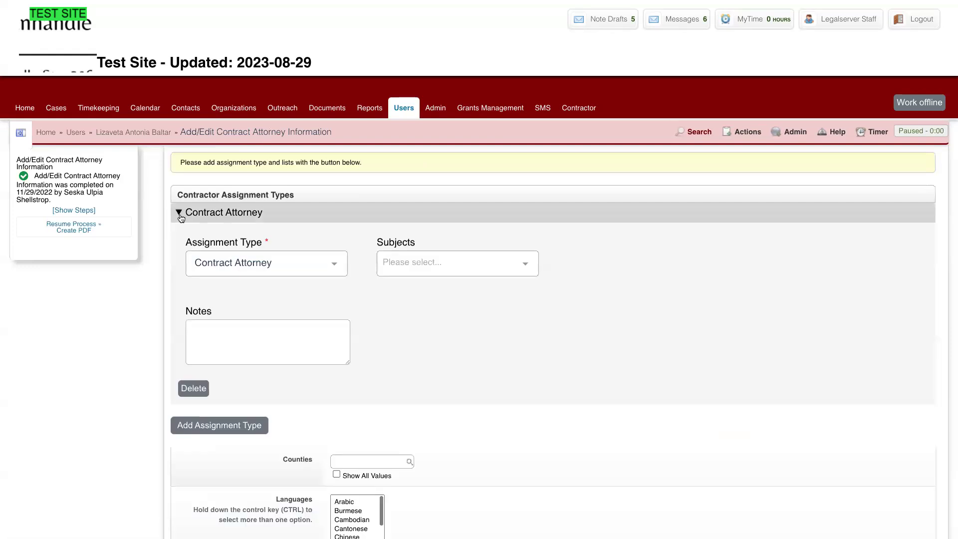
left_click(277, 265)
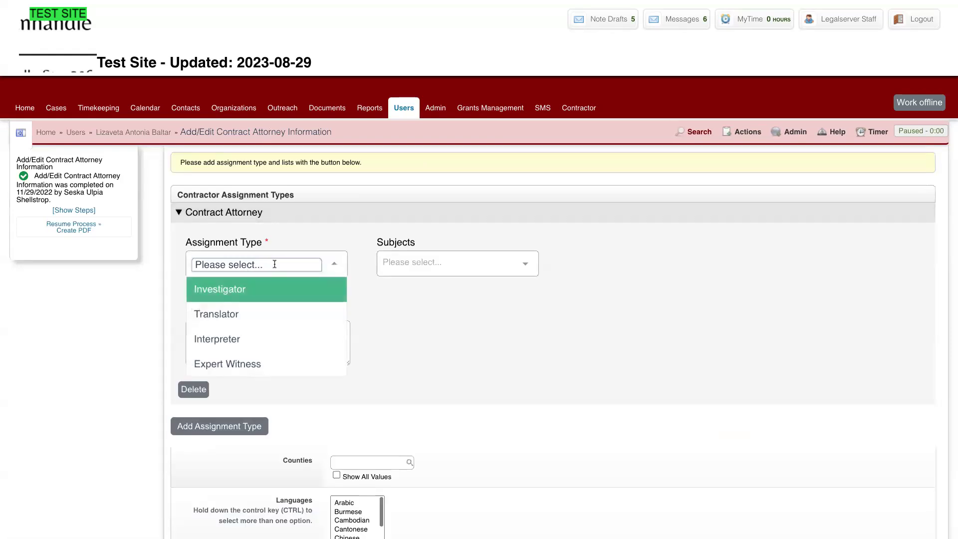
type("contract")
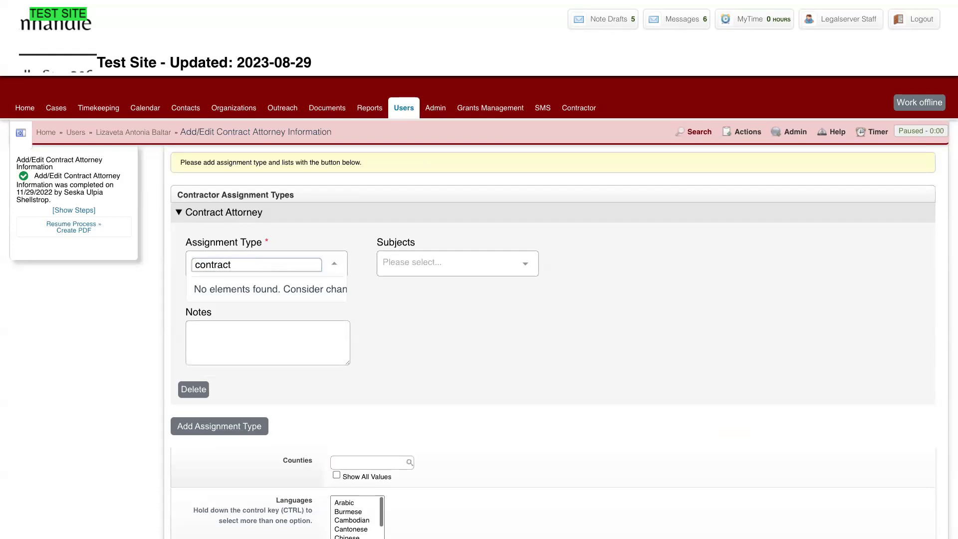
Add 1st Degree Felony and 3rd Degree Felony as subjects of the Contract Attorney assignment type.
left_click(377, 270)
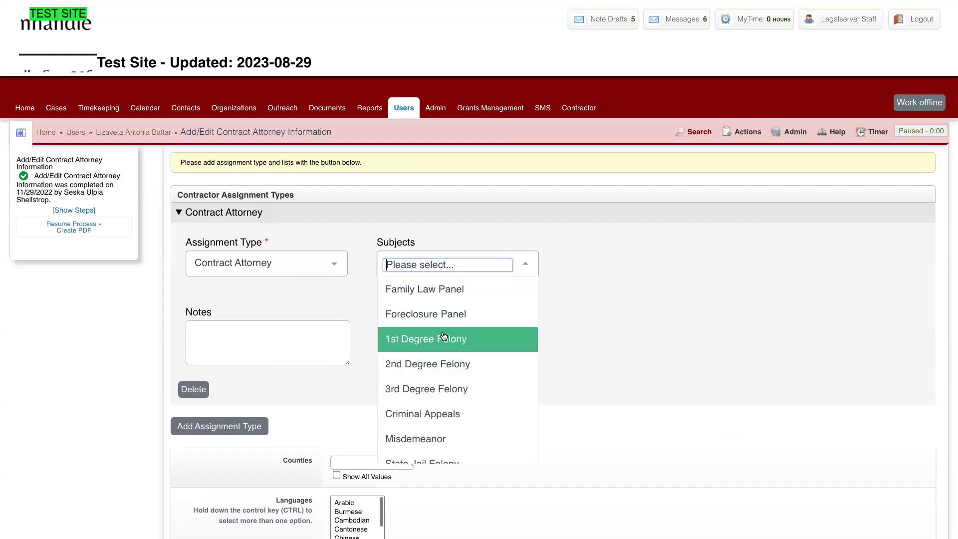
scroll(443, 336, "down", 1)
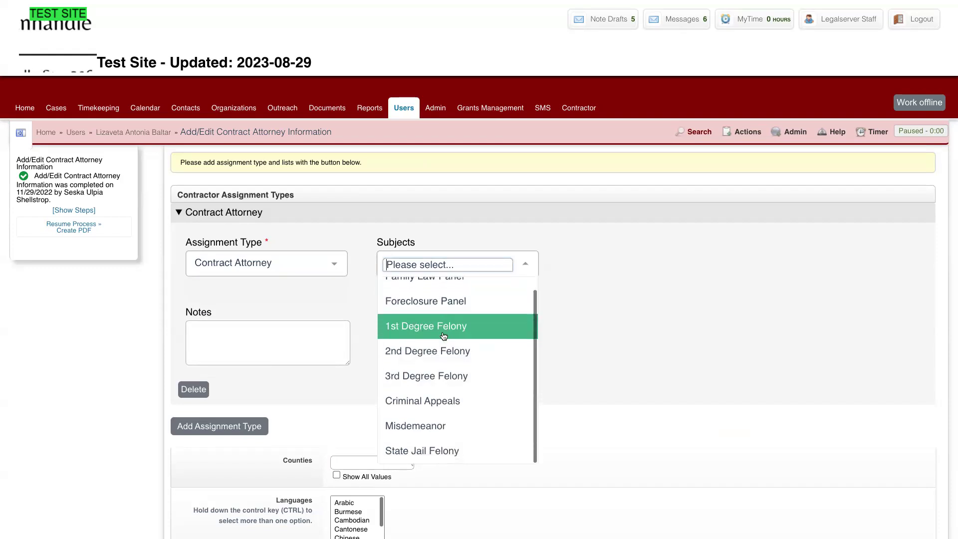
left_click(443, 335)
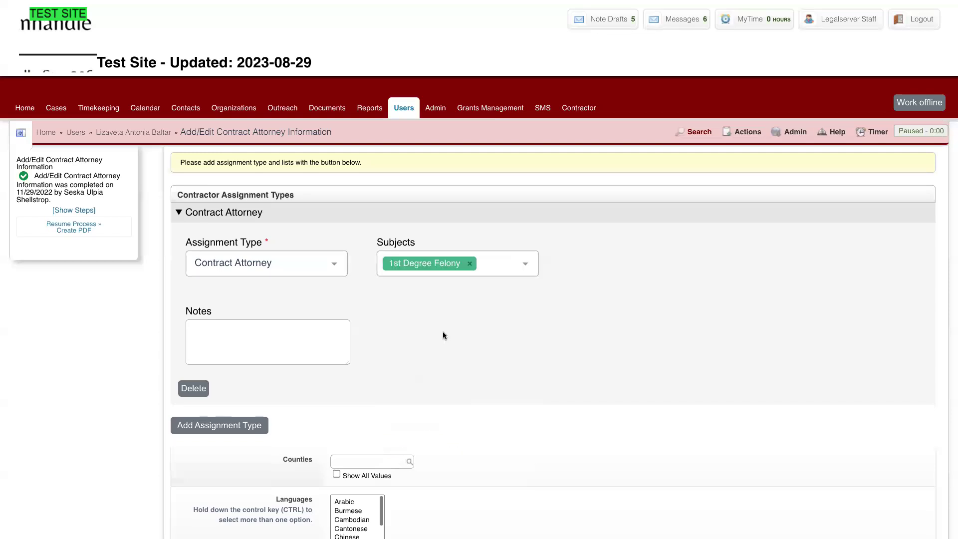
left_click(492, 260)
type("3nd")
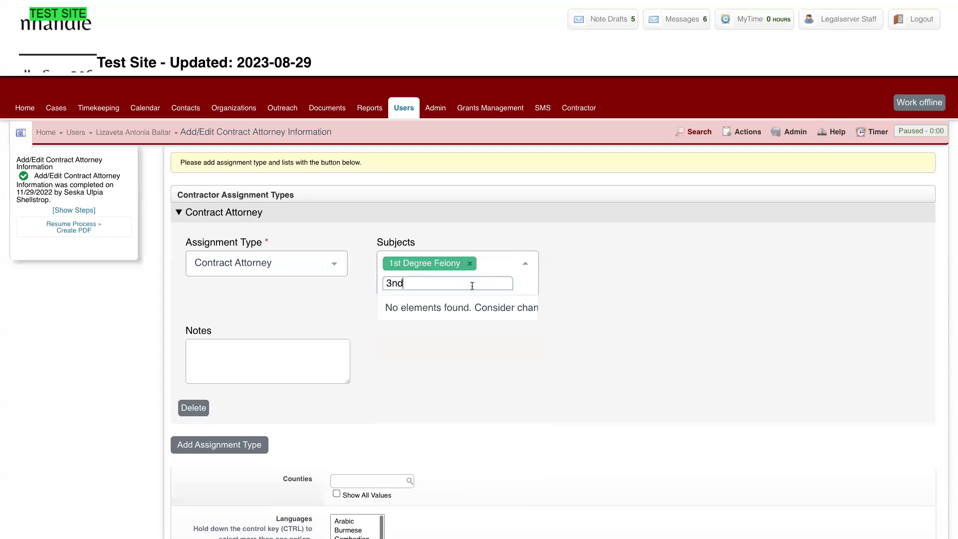
key("BackSpace")
key("BackSpace")
type("rd")
left_click(470, 309)
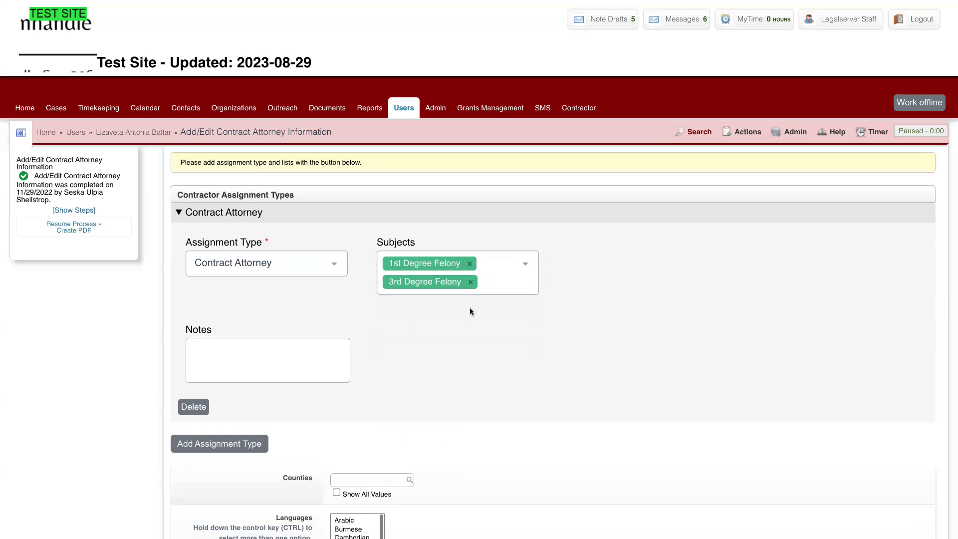
Answer Yes to the question about a different fee structure and look over the Contractor Fee Structures fields.
scroll(322, 362, "down", 4)
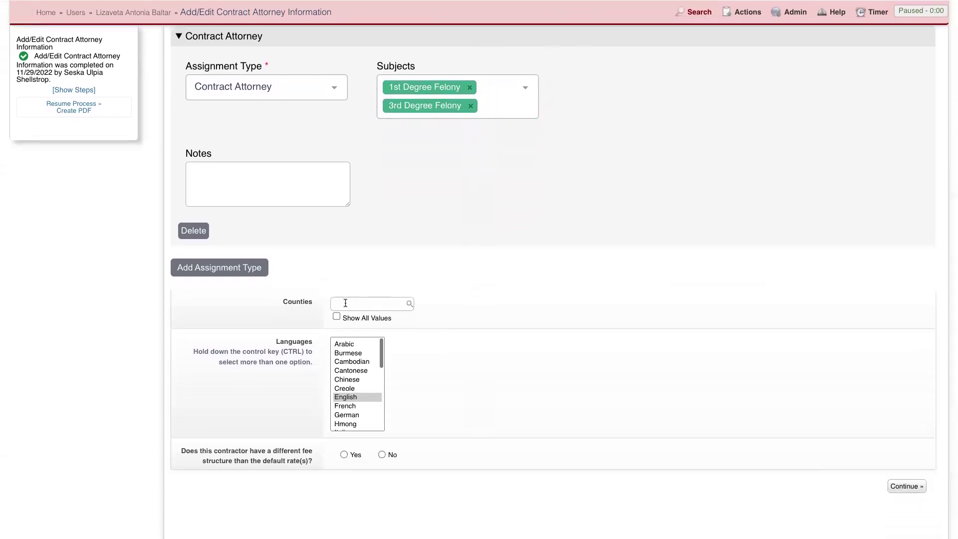
scroll(349, 380, "down", 3)
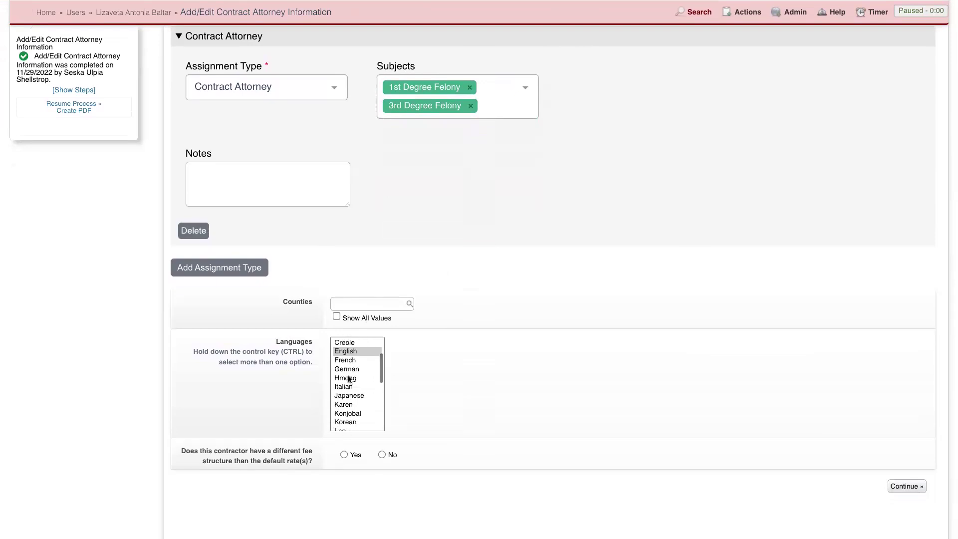
scroll(271, 395, "down", 1)
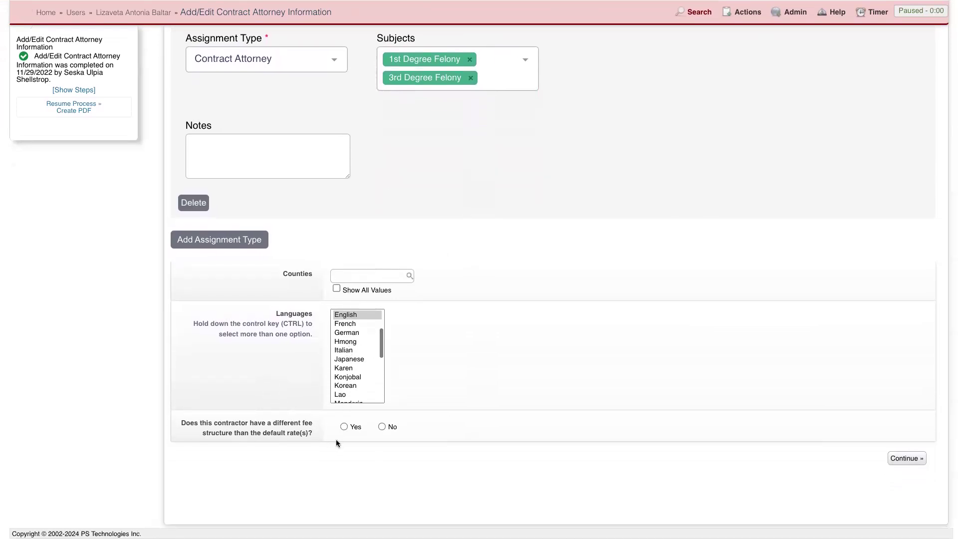
left_click(344, 426)
scroll(344, 427, "down", 3)
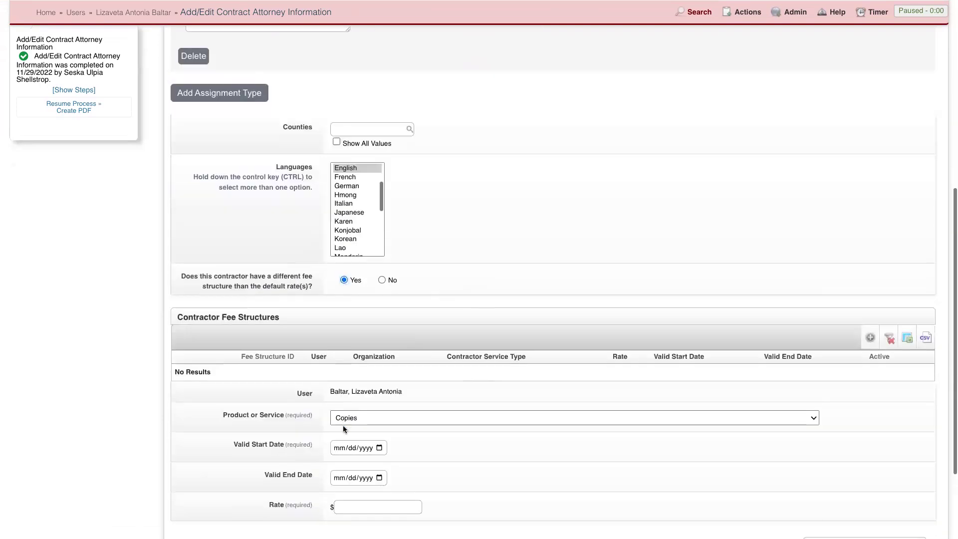
scroll(342, 425, "down", 2)
scroll(343, 425, "up", 4)
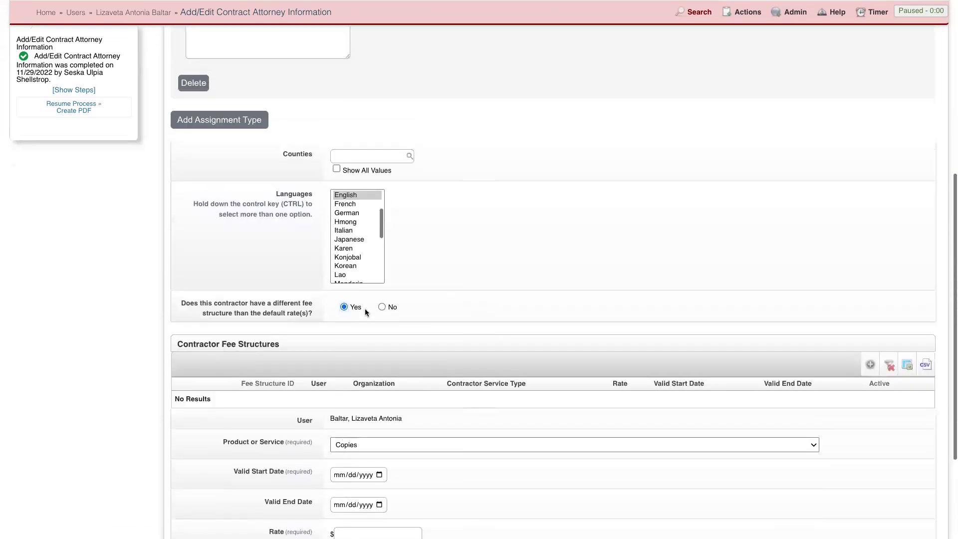
Answer No to the question about a different fee structure and save the contract attorney information.
left_click(379, 305)
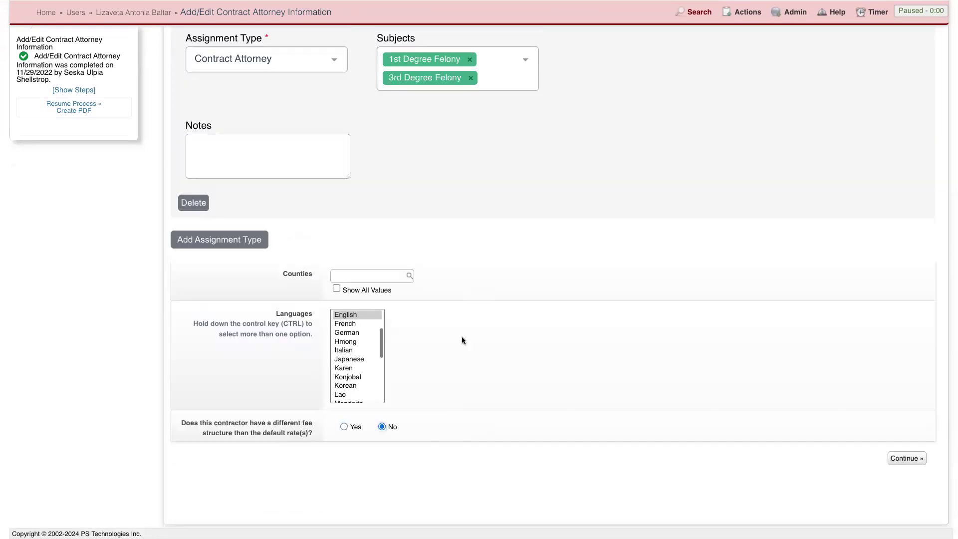
left_click(904, 458)
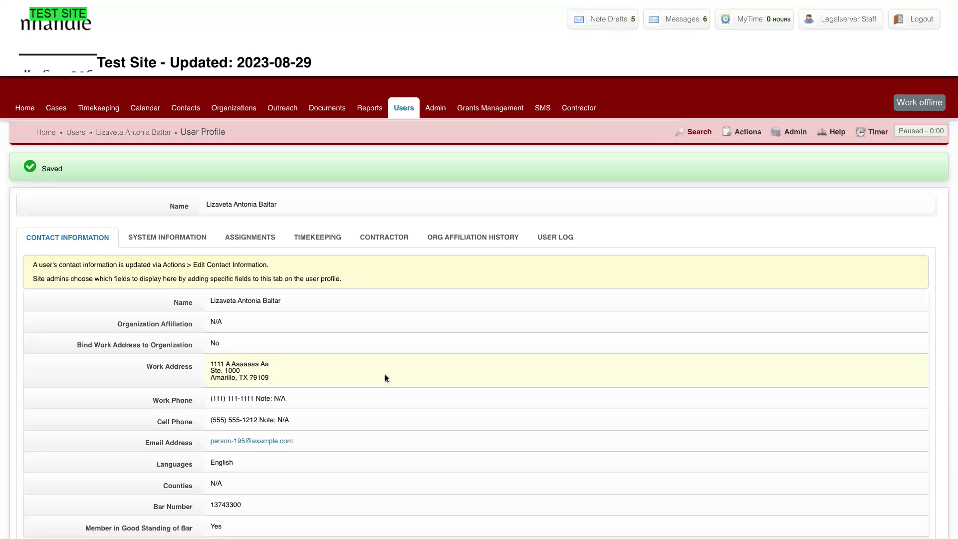
Review the contractor details on the attorney's profile, including subjects, fee structures, work orders and billing transactions.
left_click(373, 238)
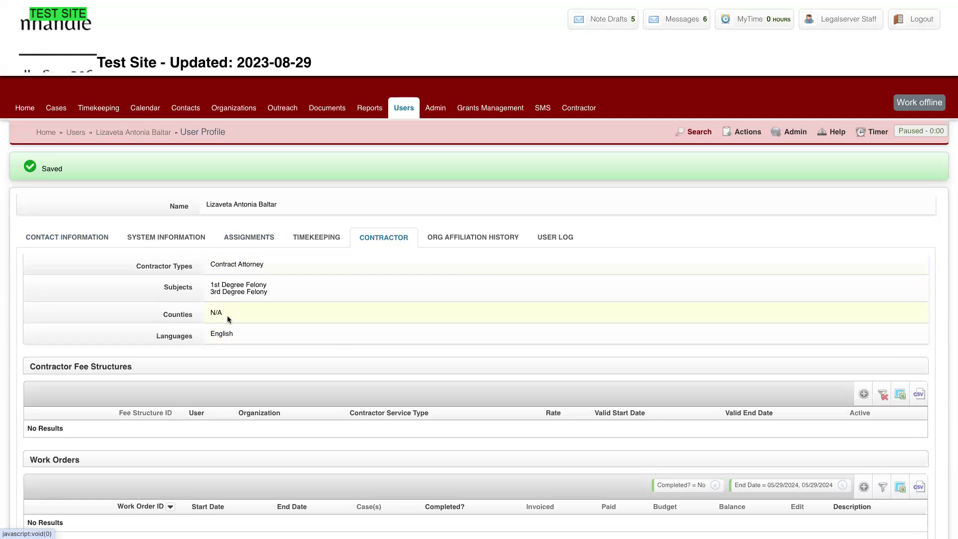
scroll(305, 324, "down", 2)
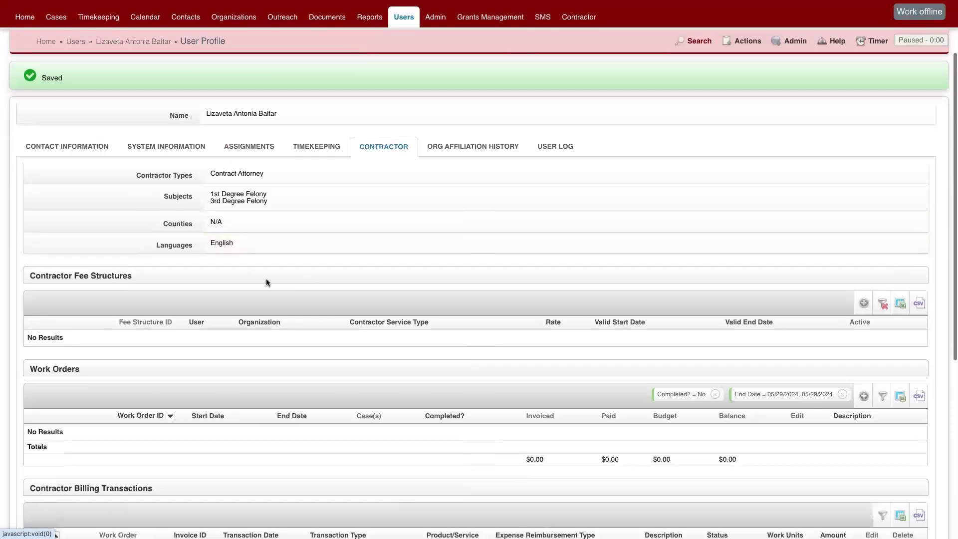
scroll(255, 328, "down", 3)
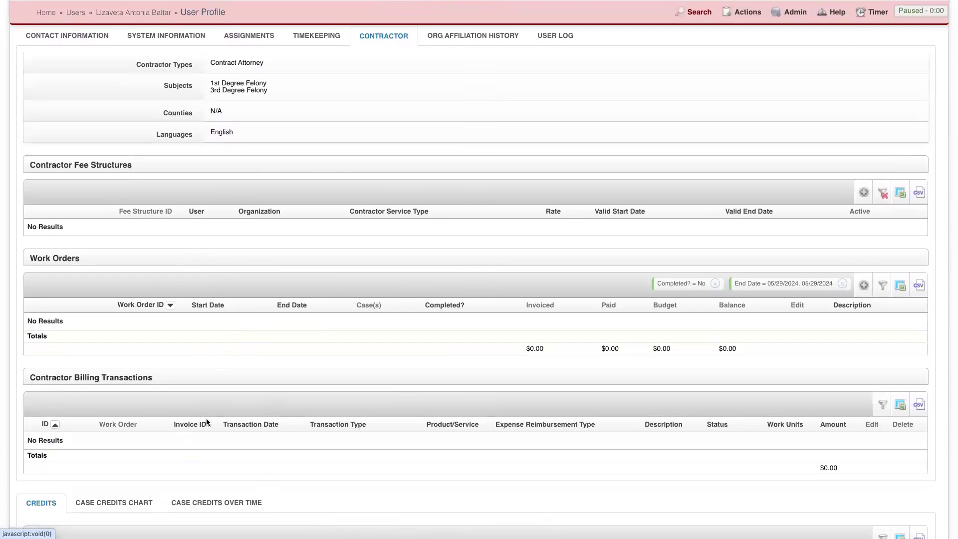
scroll(207, 419, "up", 5)
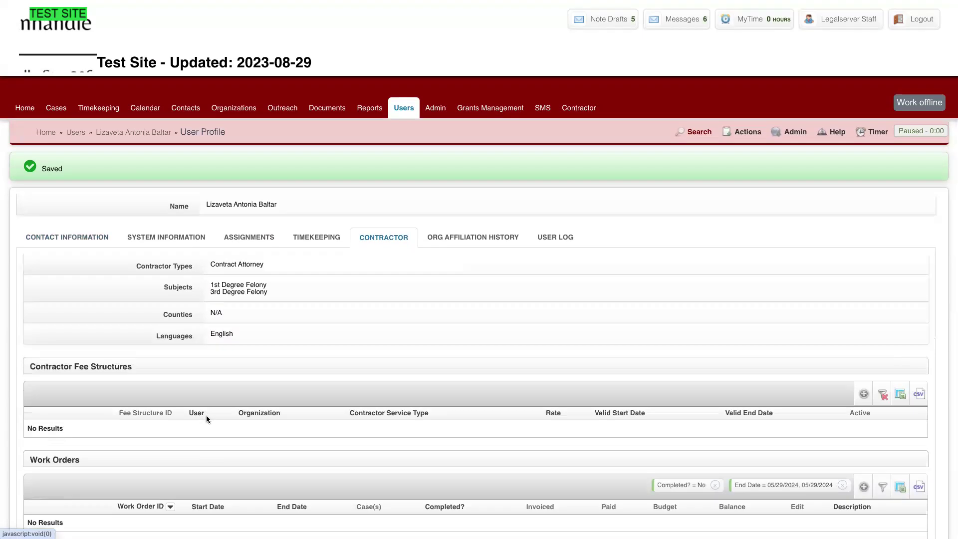
Open the aggravated assault case from My Assignments on the home page and start Assign Contractor/Create Work Order.
left_click(30, 114)
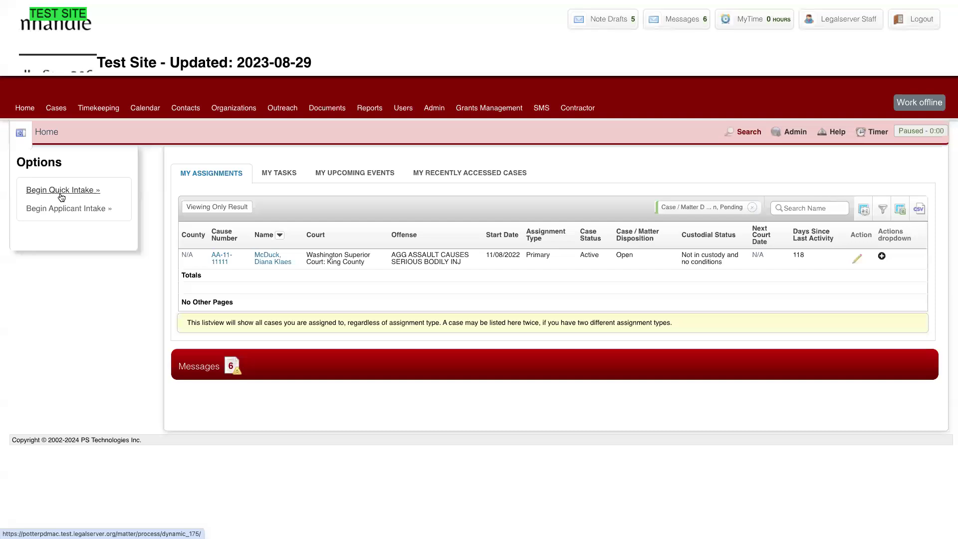
left_click(222, 264)
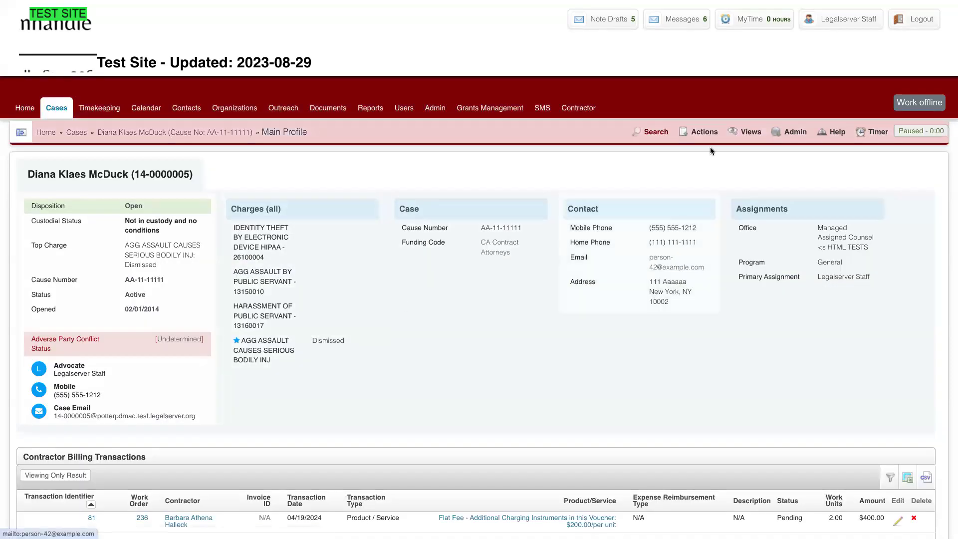
left_click(707, 133)
left_click(513, 173)
type("ass")
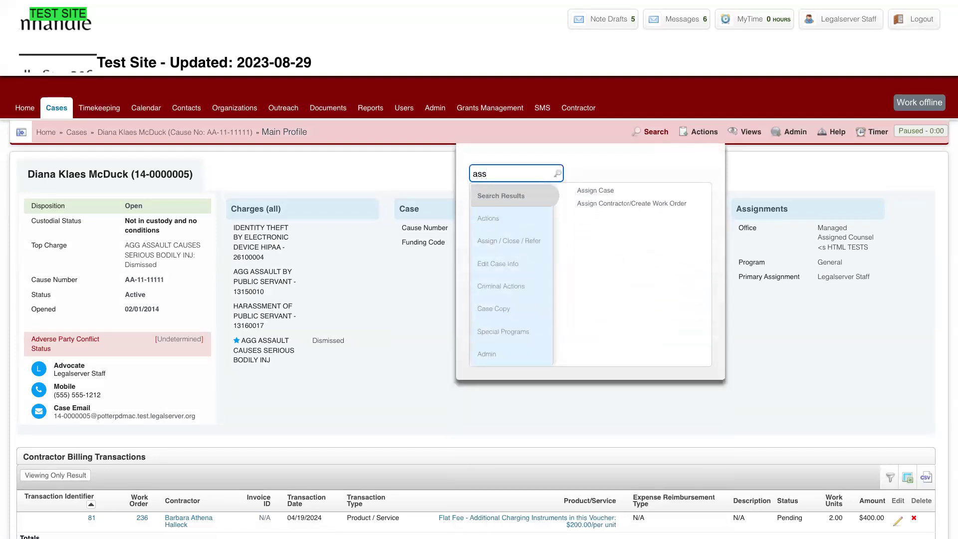
left_click(606, 205)
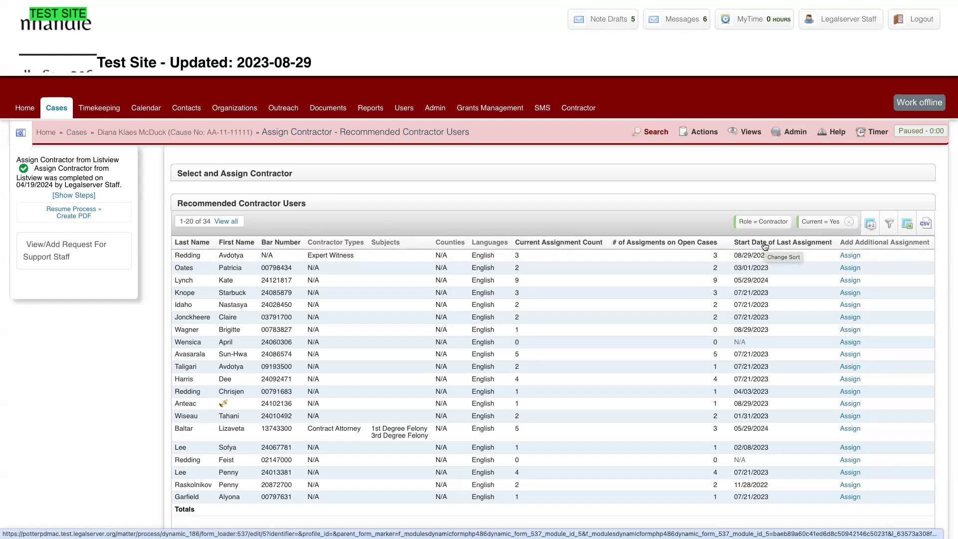
Show all recommended contractor users on one page and examine their contractor types, subjects, counties and assignment counts.
scroll(505, 337, "down", 2)
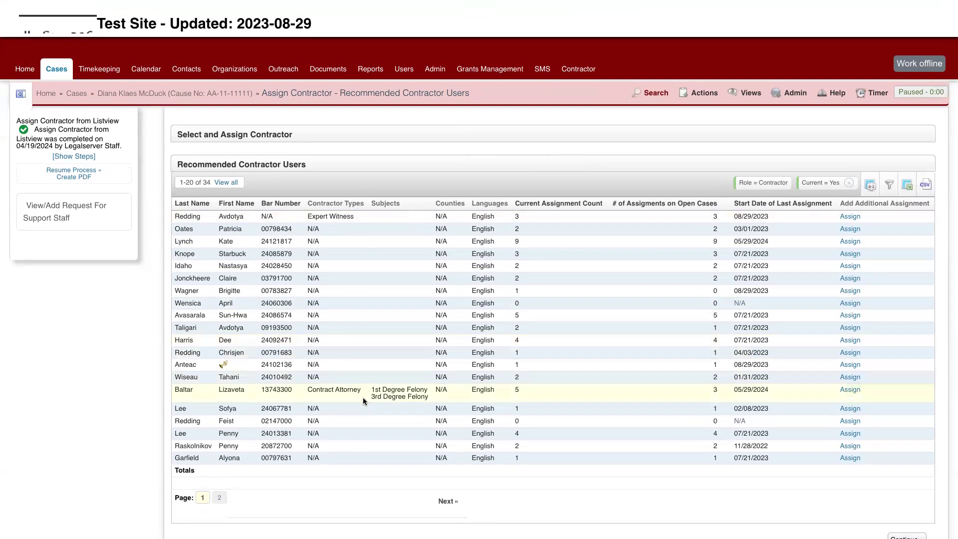
scroll(381, 397, "down", 2)
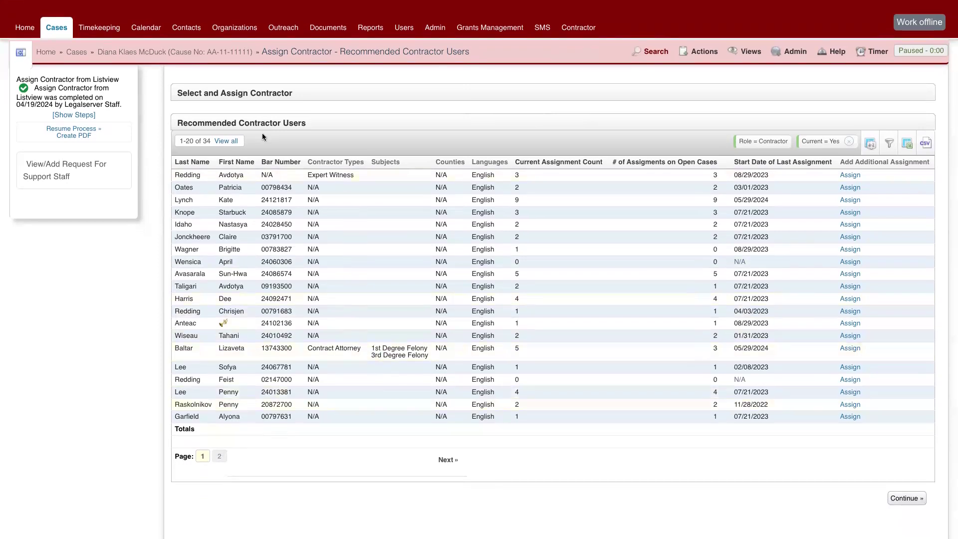
left_click(226, 141)
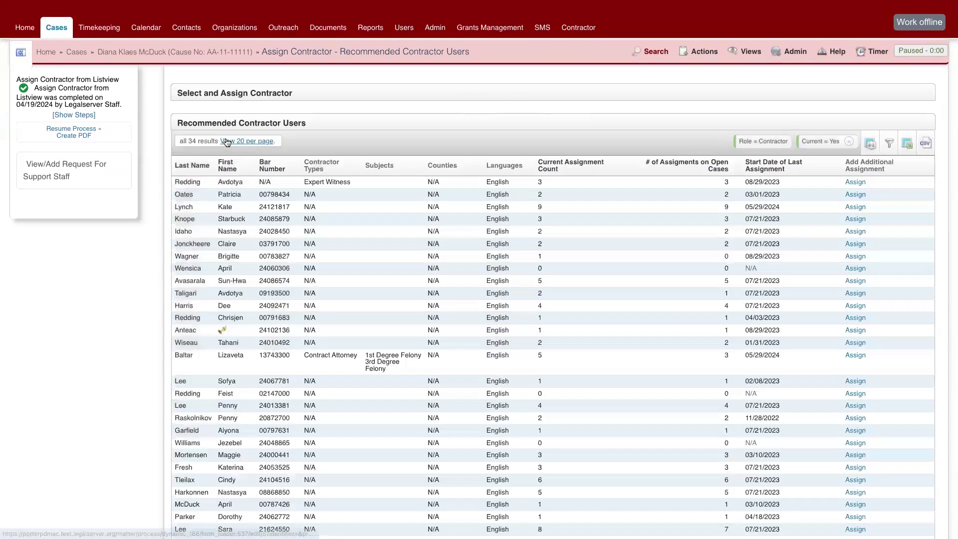
scroll(355, 351, "down", 5)
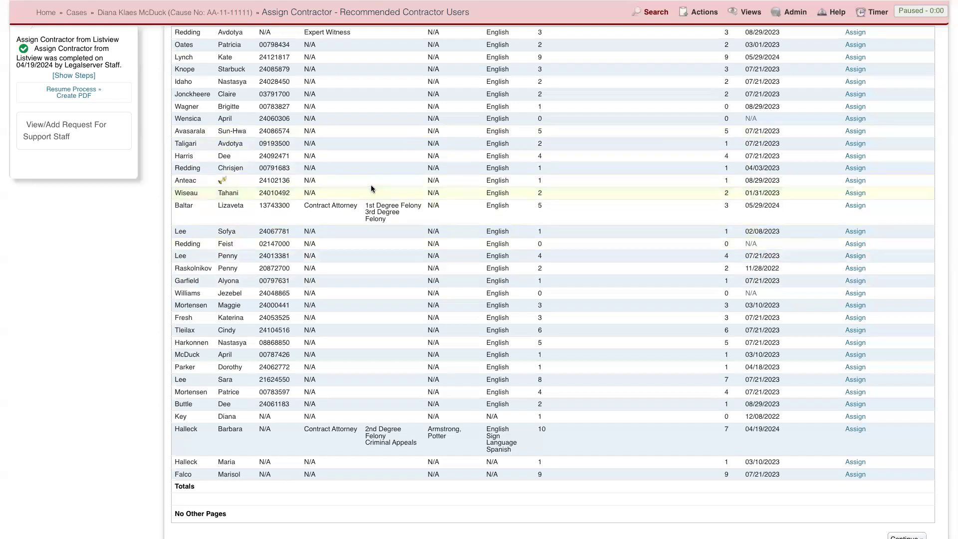
scroll(370, 187, "up", 3)
scroll(370, 188, "up", 1)
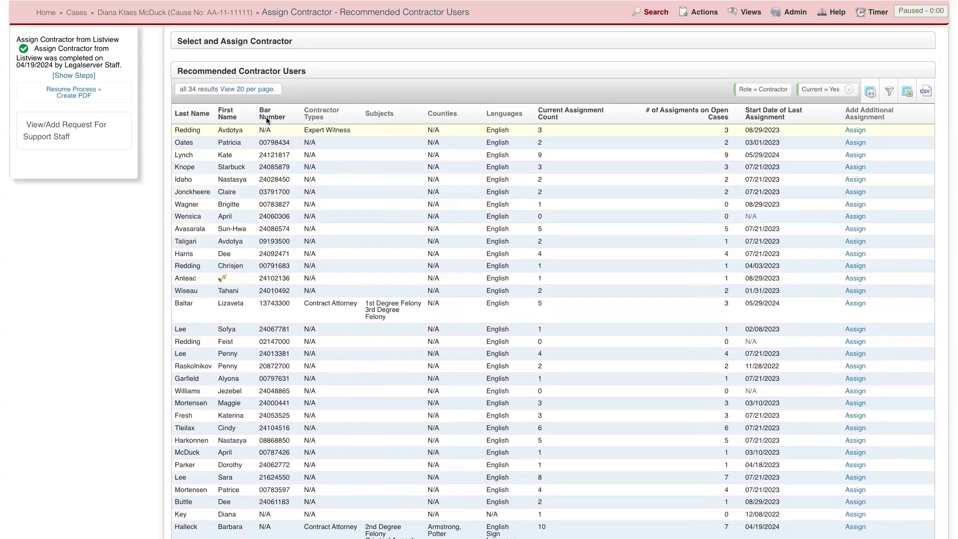
Sort the contractors by last name and start assigning the contract attorney whose subjects are 2nd Degree Felony and Criminal Appeals.
left_click(189, 115)
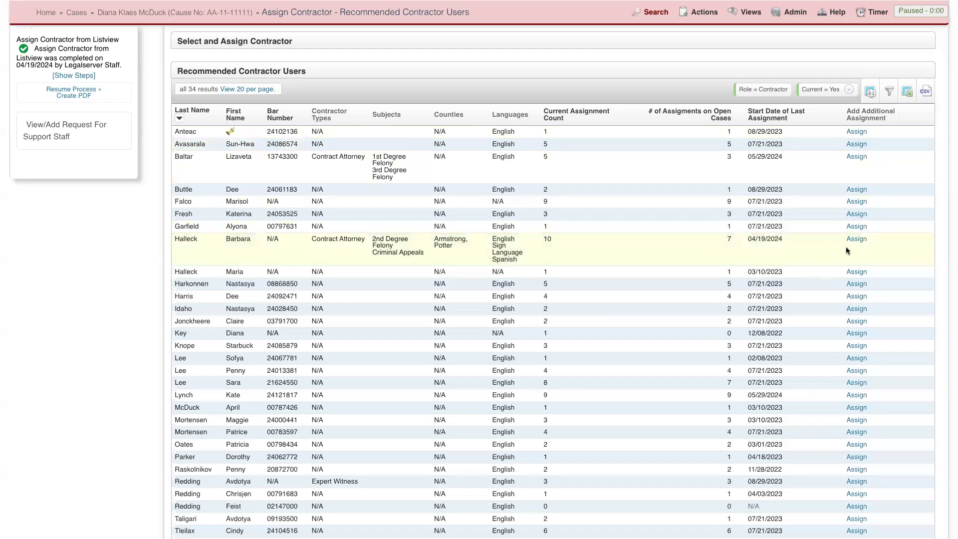
left_click(857, 243)
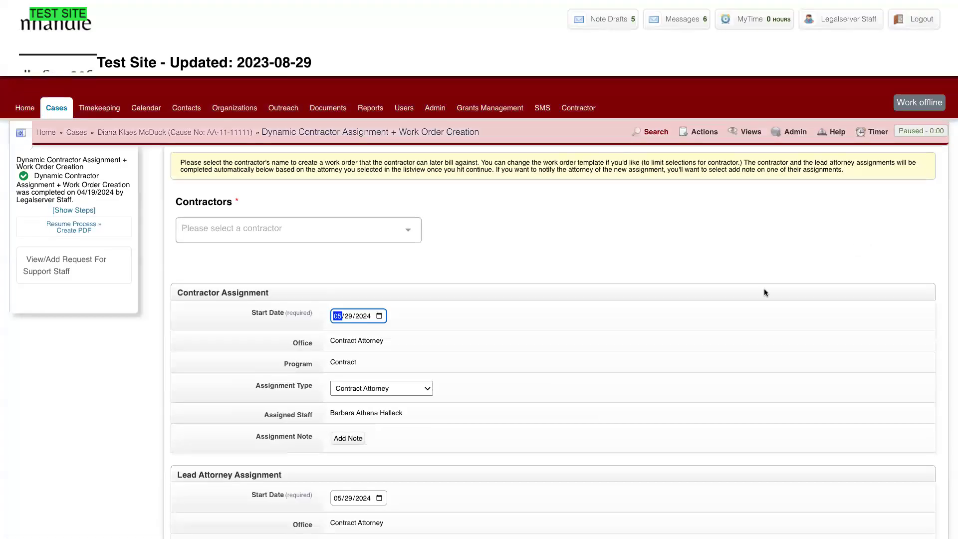
Search the contractors for "hall" and select the attorney named as assigned staff as the work order's contractor.
left_click(388, 234)
type("hall")
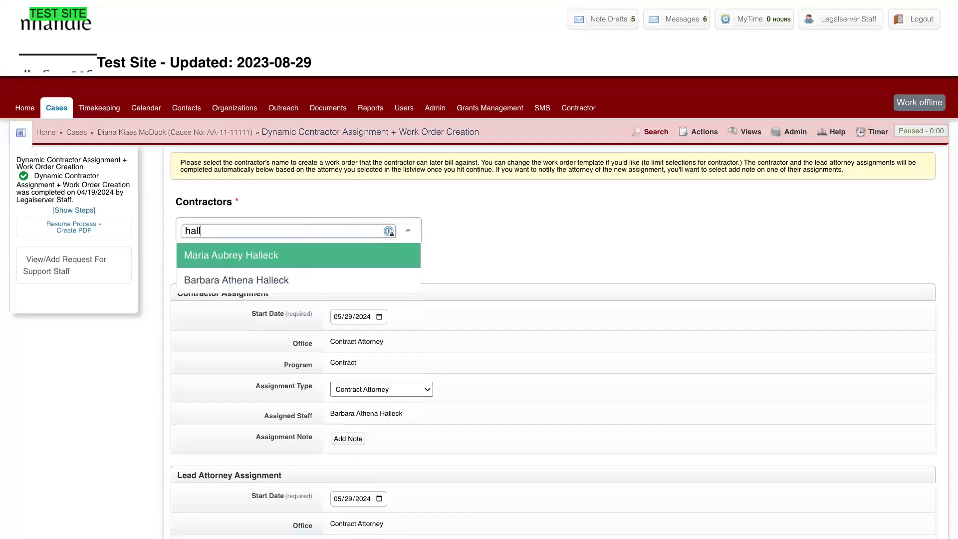
left_click(333, 280)
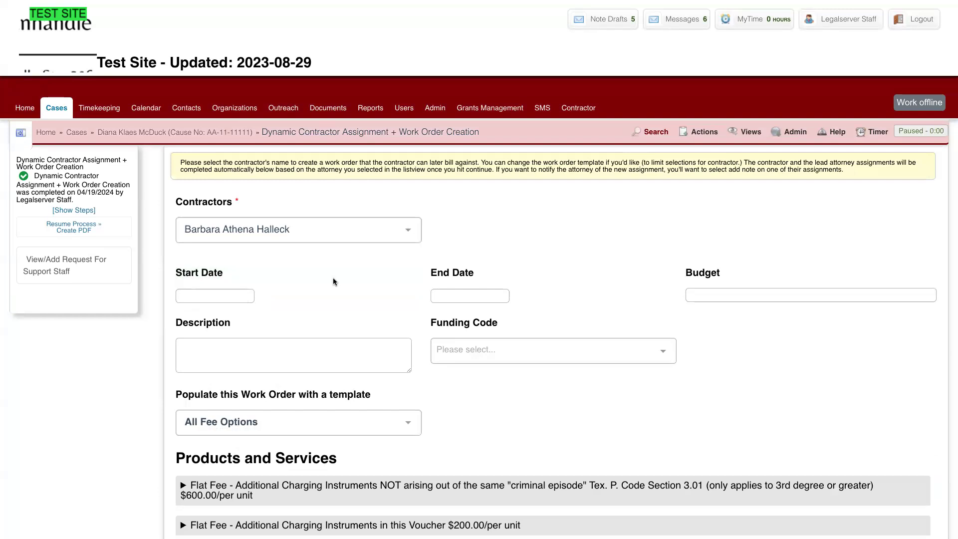
Examine the work order's date, budget, description and funding fields, its products and services, and the available fee templates.
scroll(334, 281, "down", 2)
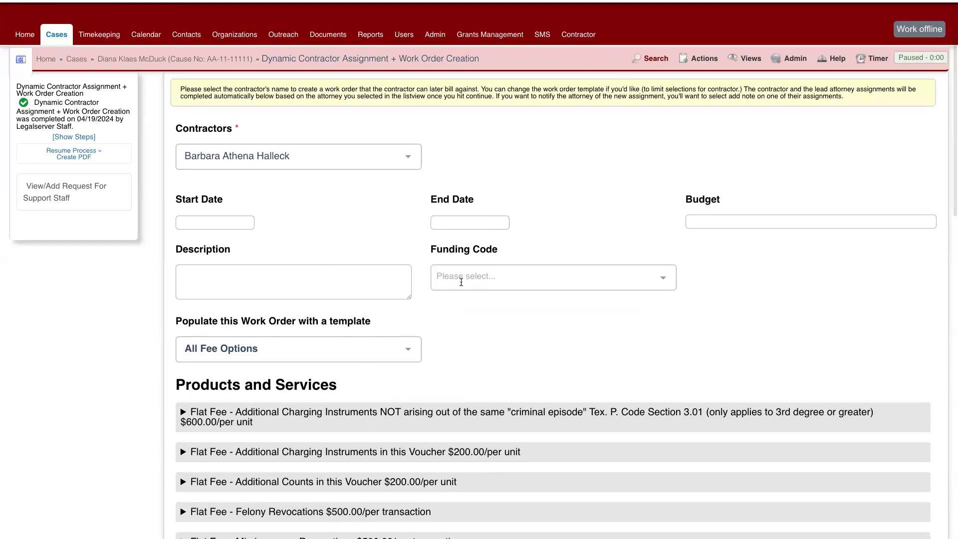
scroll(461, 281, "down", 1)
scroll(461, 282, "down", 1)
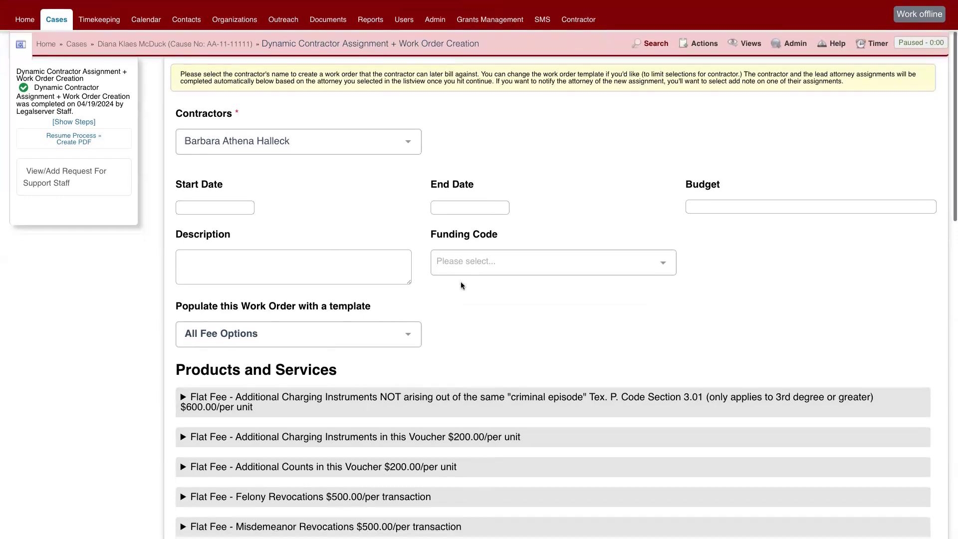
scroll(460, 282, "down", 1)
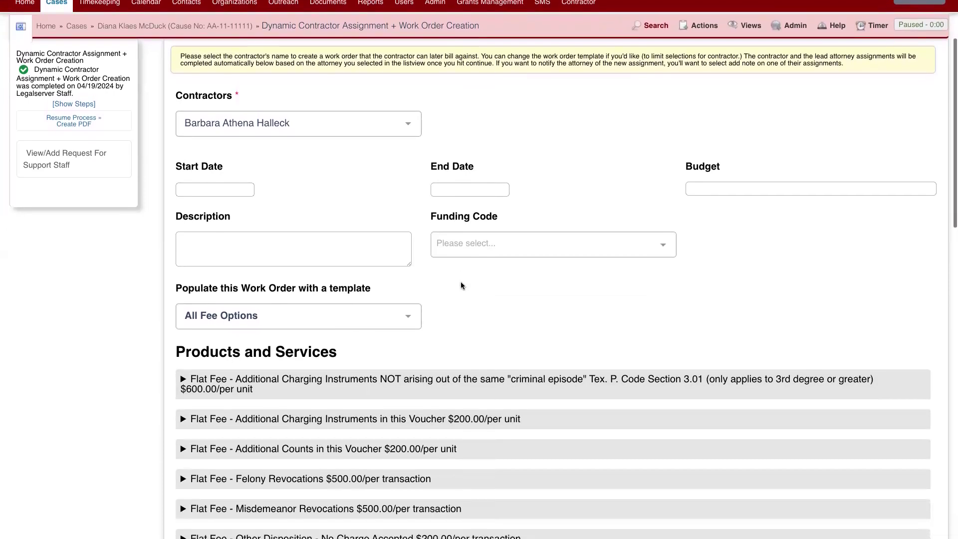
scroll(461, 283, "down", 5)
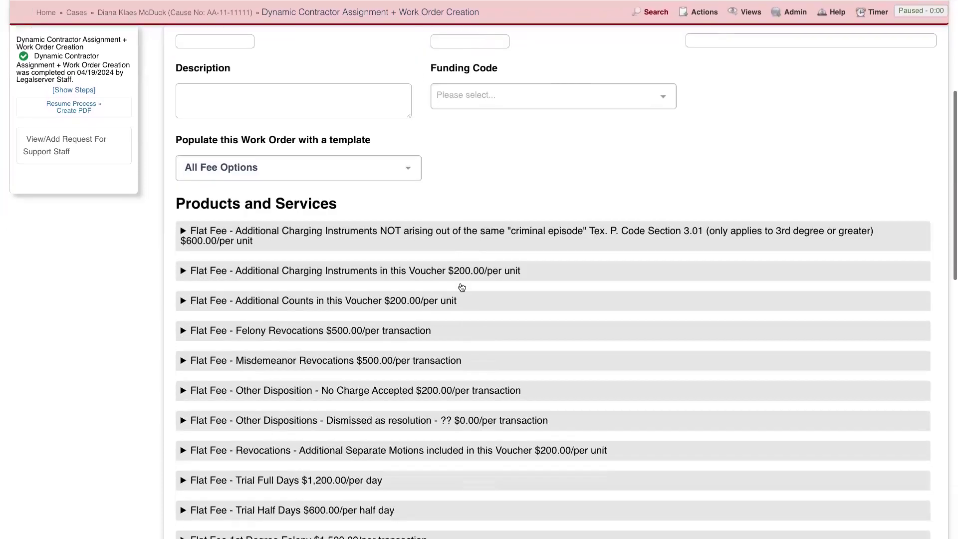
scroll(402, 199, "up", 3)
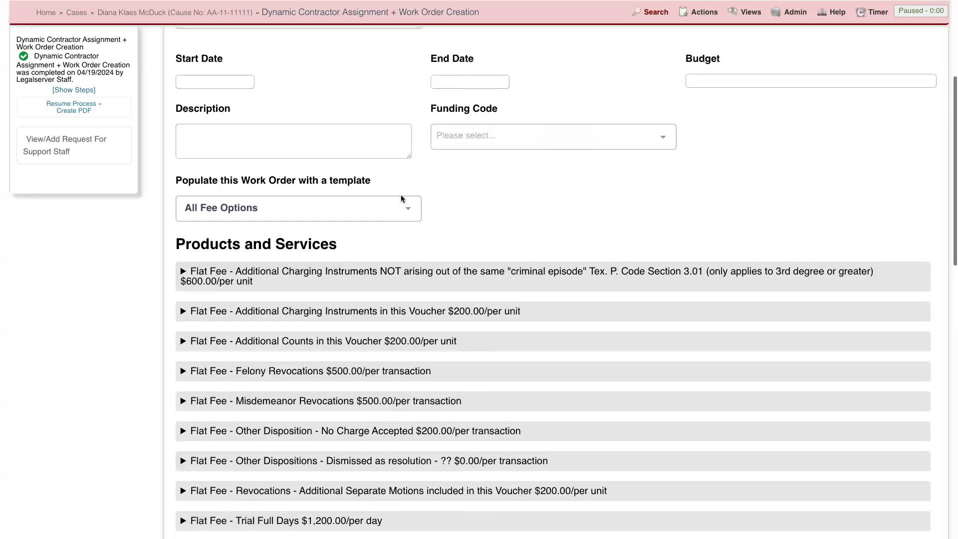
left_click(397, 237)
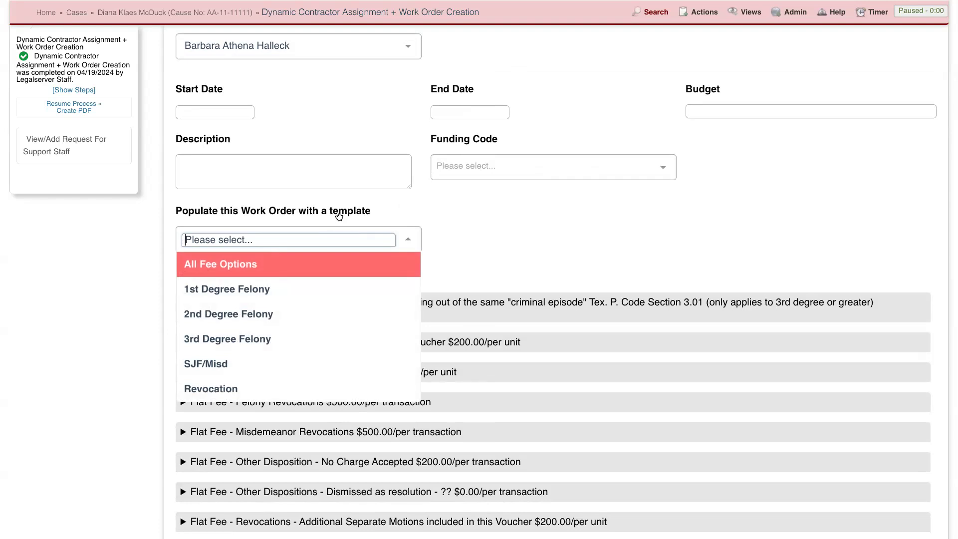
key("Return")
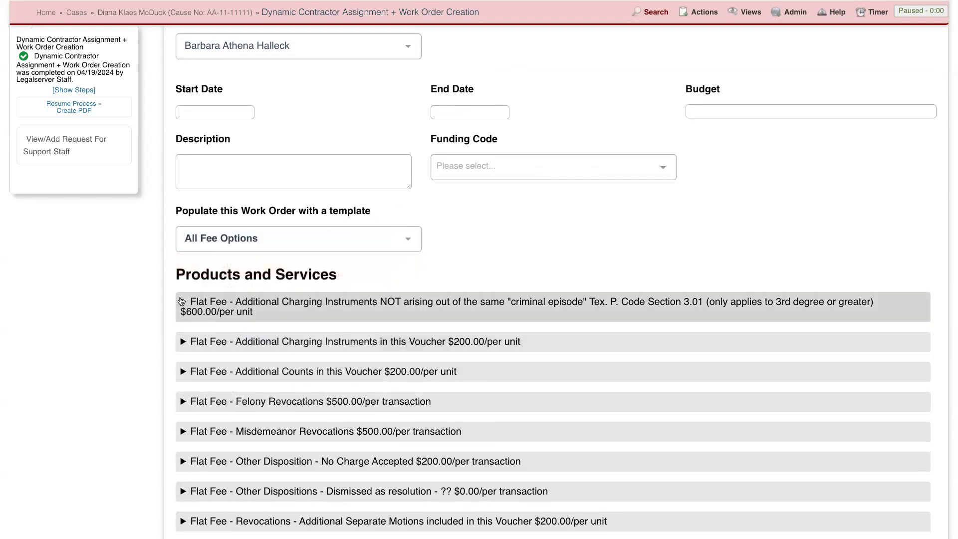
Expand the $600.00 flat fee for additional charging instruments, check its empty selection field and collapse it again.
left_click(181, 302)
left_click(306, 373)
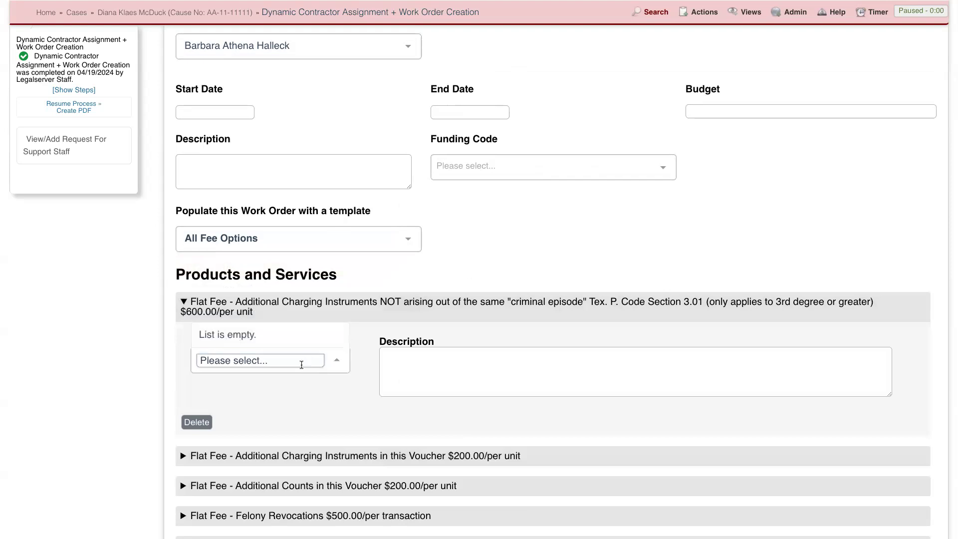
left_click(183, 302)
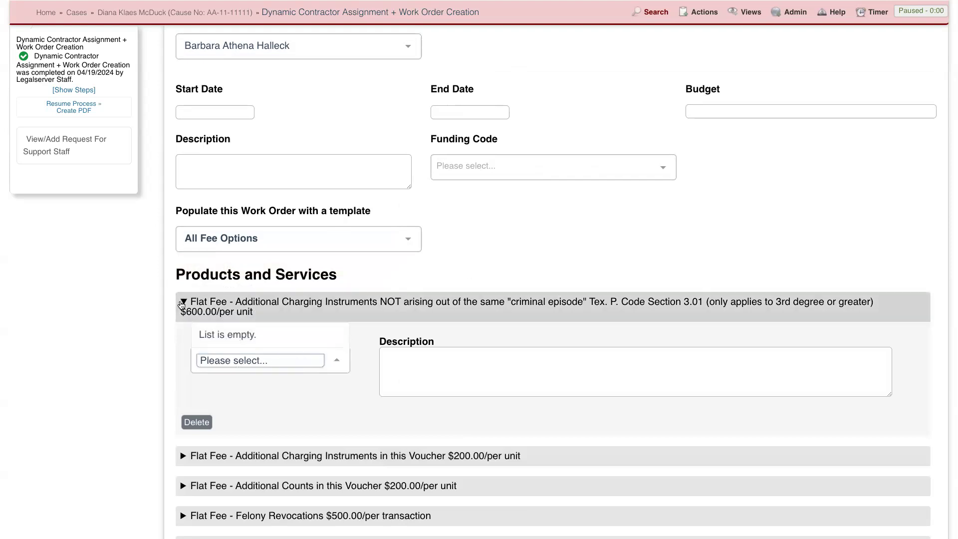
Try the 1st Degree Felony, SJF/Misd and Revocation templates in turn to compare the products and services they fill in.
left_click(271, 236)
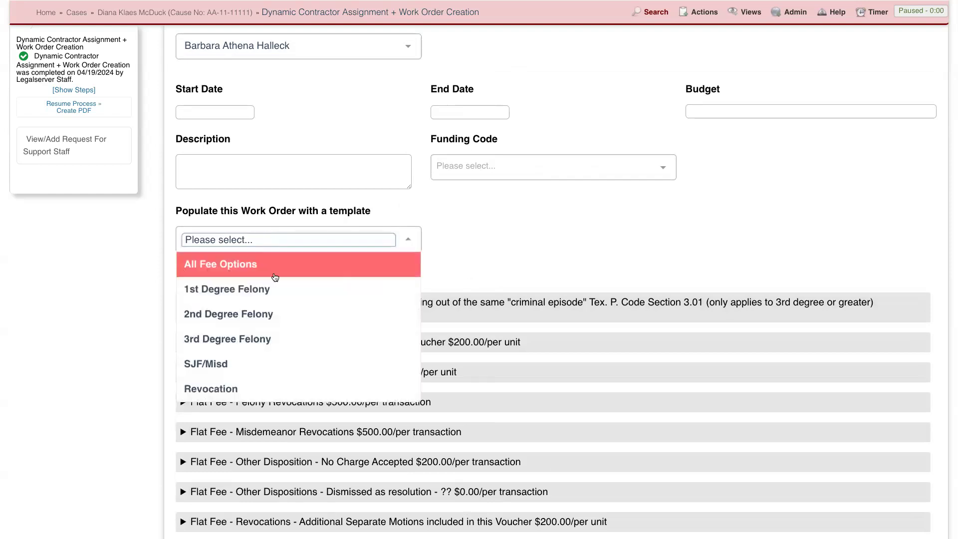
left_click(273, 289)
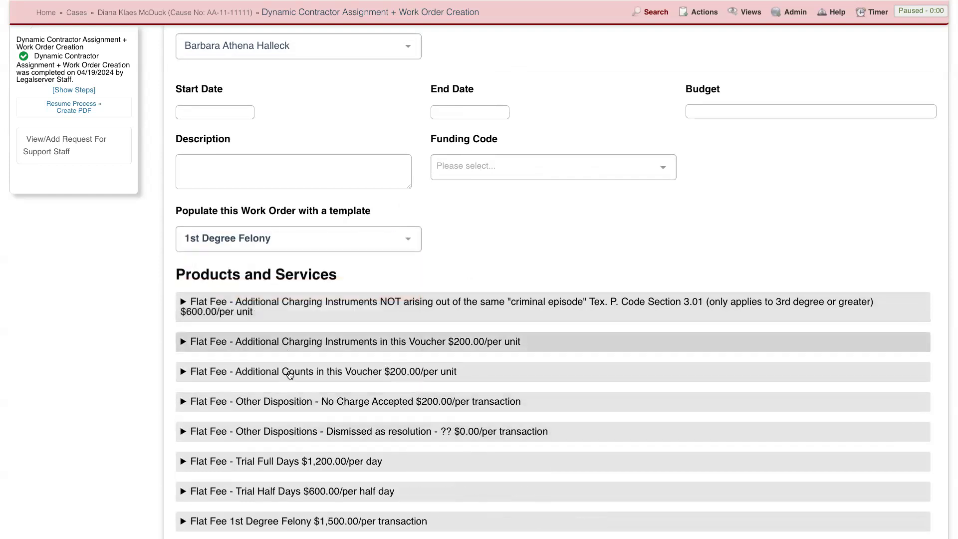
left_click(290, 239)
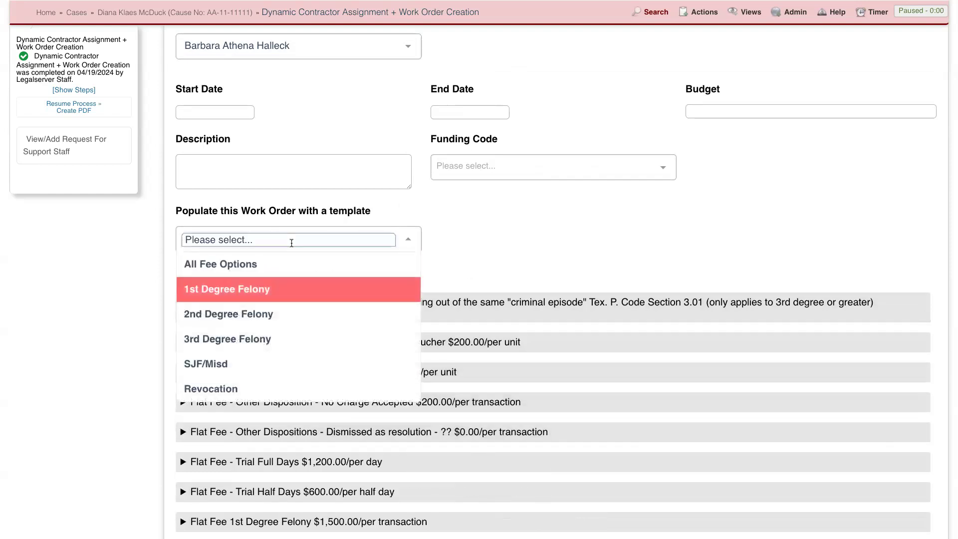
left_click(282, 357)
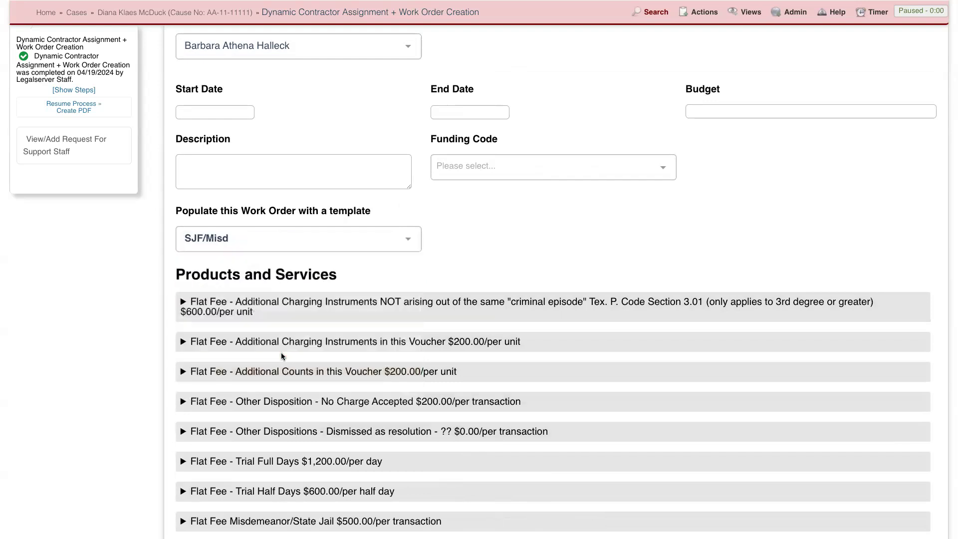
left_click(275, 234)
left_click(278, 387)
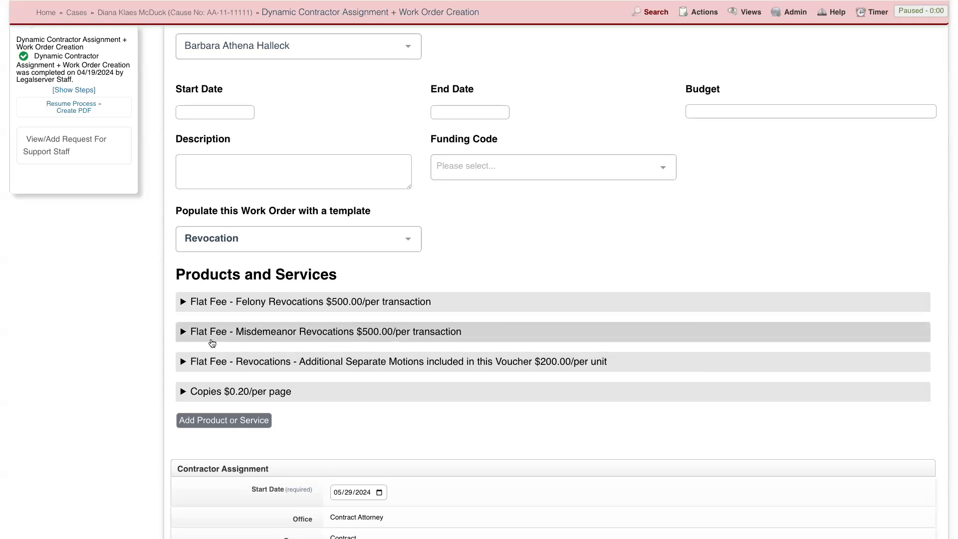
Populate the work order with the All Fee Options template, and clear the template selection while keeping the fee list.
left_click(233, 247)
scroll(237, 317, "down", 1)
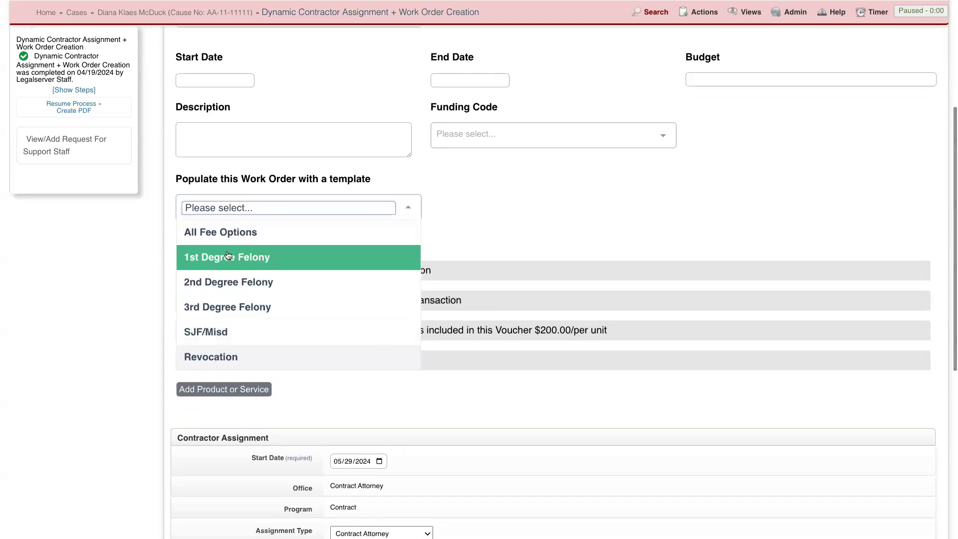
left_click(232, 233)
scroll(246, 355, "down", 9)
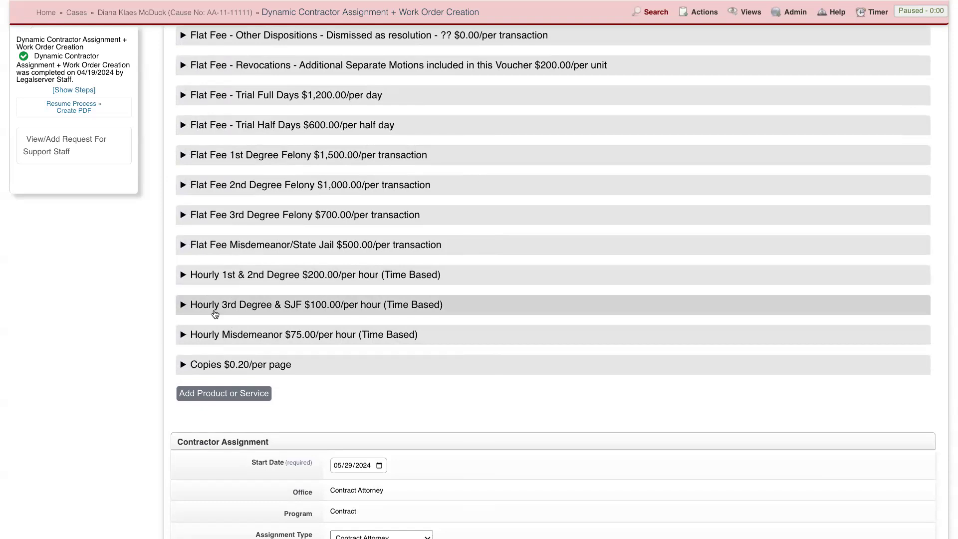
scroll(215, 313, "up", 10)
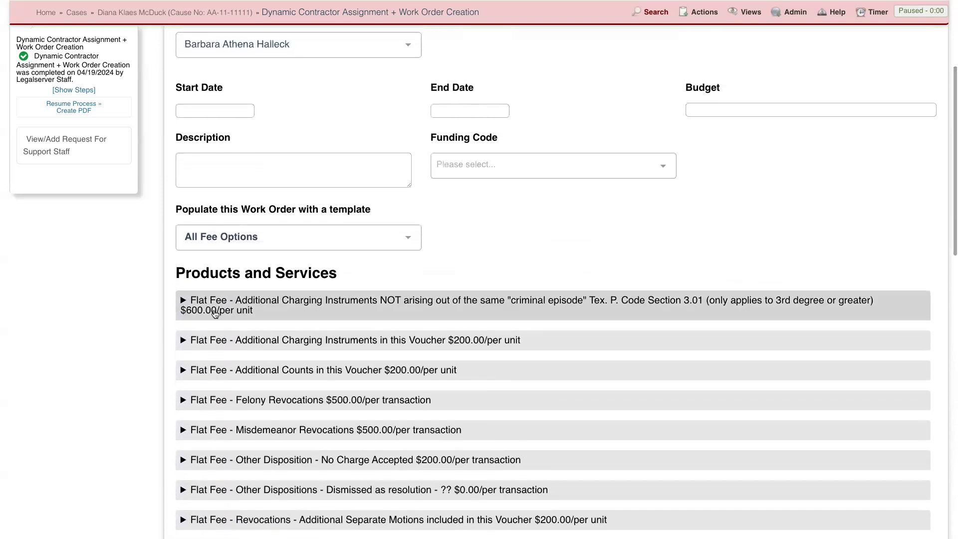
left_click(250, 238)
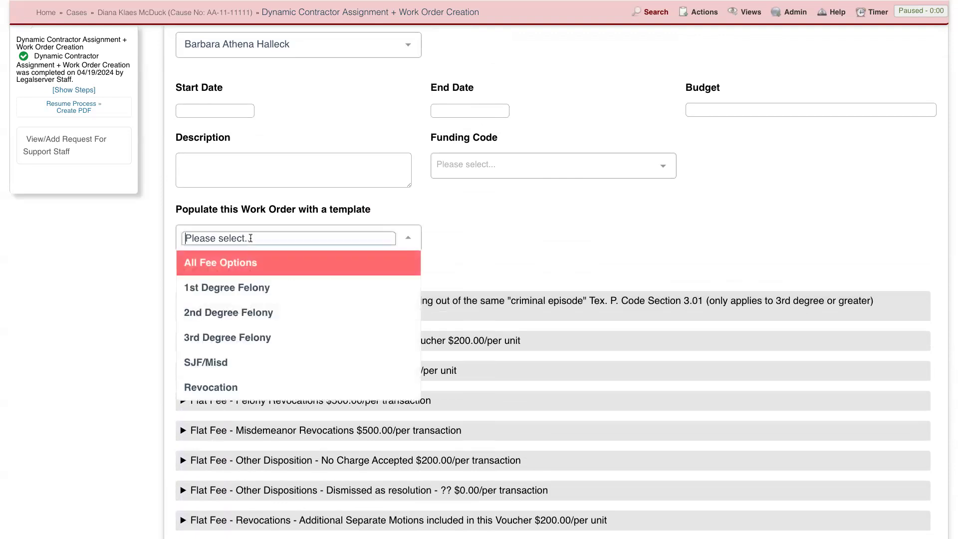
left_click(253, 265)
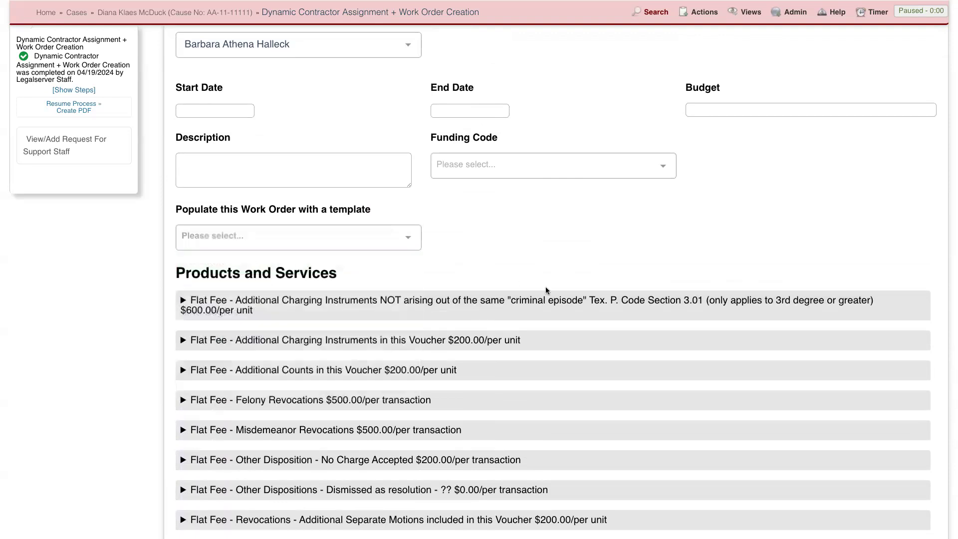
Check the contractor and lead attorney assignment details, and submit the form to create the assignments and work order.
scroll(546, 290, "down", 2)
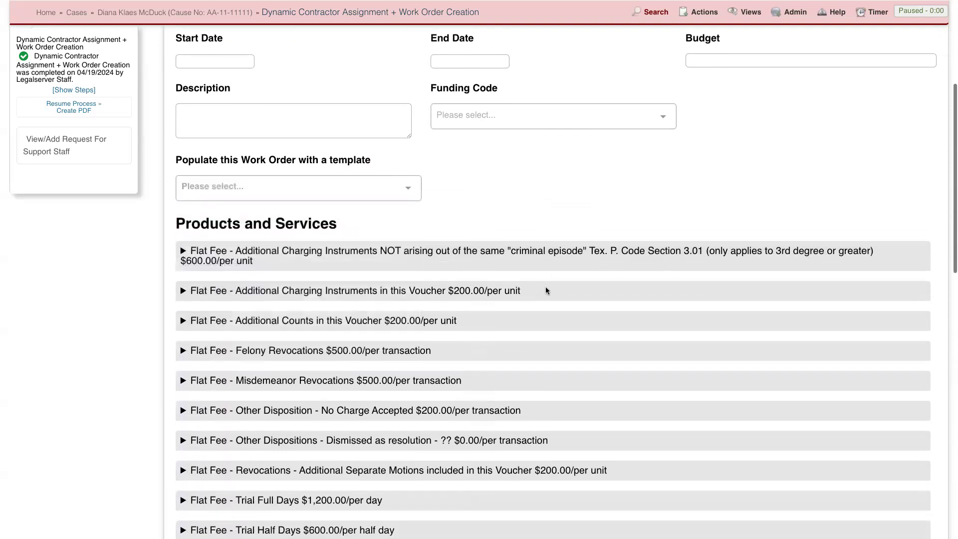
scroll(546, 290, "down", 6)
scroll(545, 290, "down", 9)
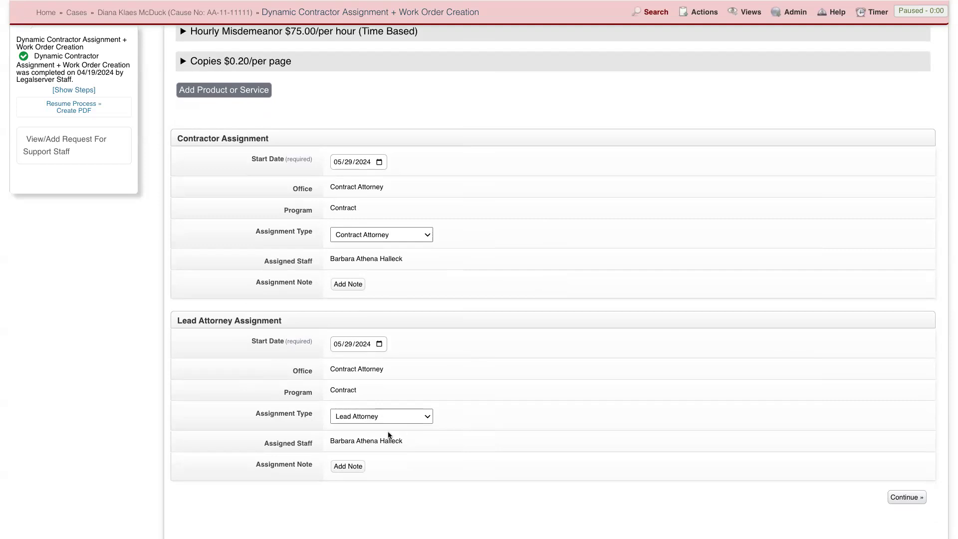
scroll(621, 460, "down", 1)
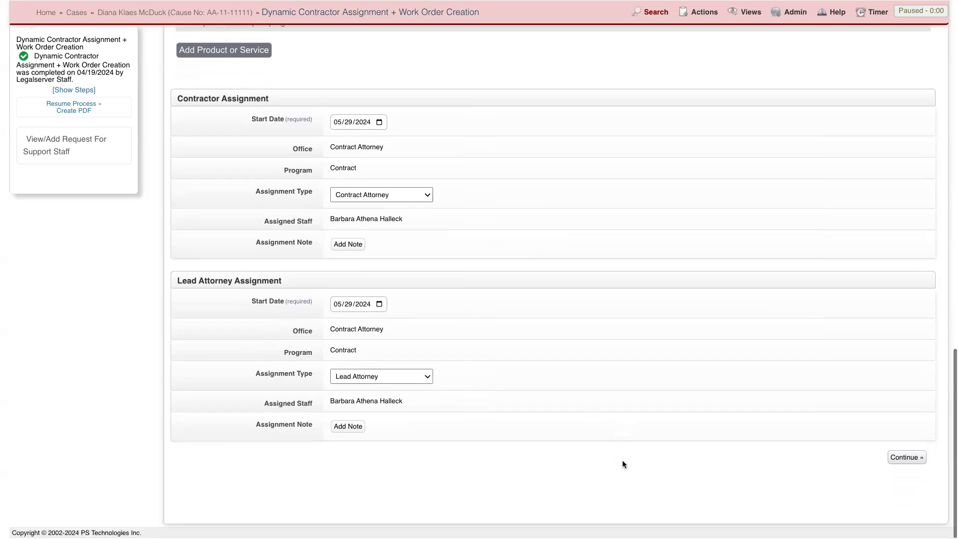
left_click(914, 461)
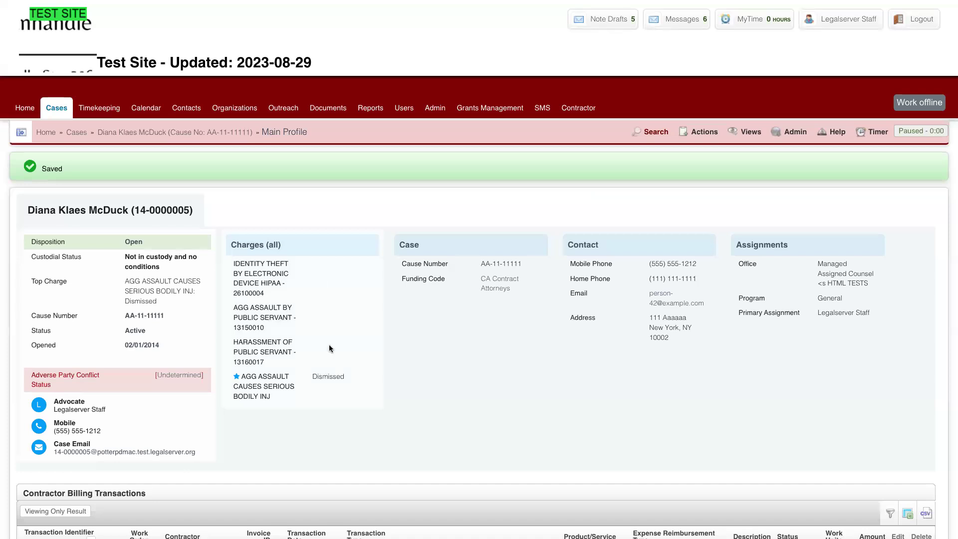
Switch to the account of the contract attorney whose subjects are 2nd Degree Felony and Criminal Appeals.
left_click(400, 108)
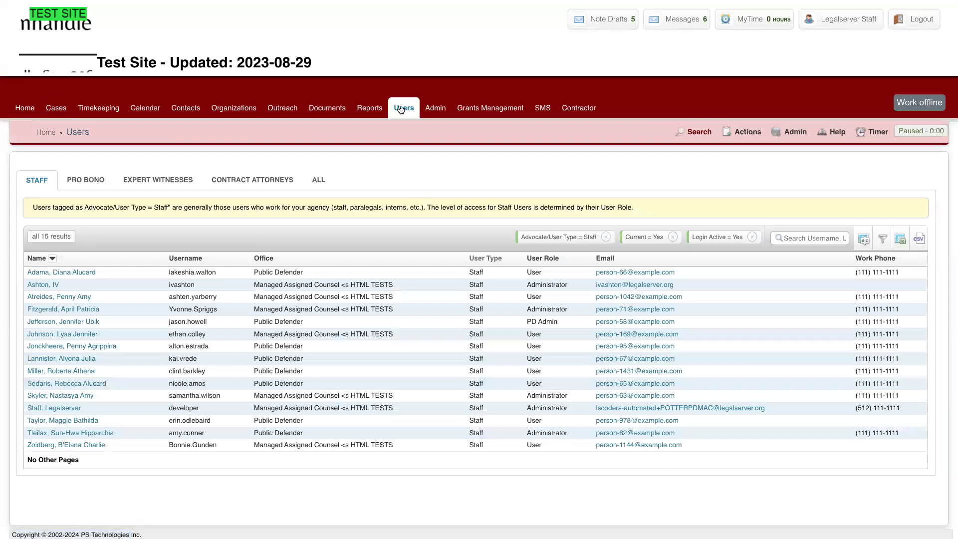
left_click(244, 180)
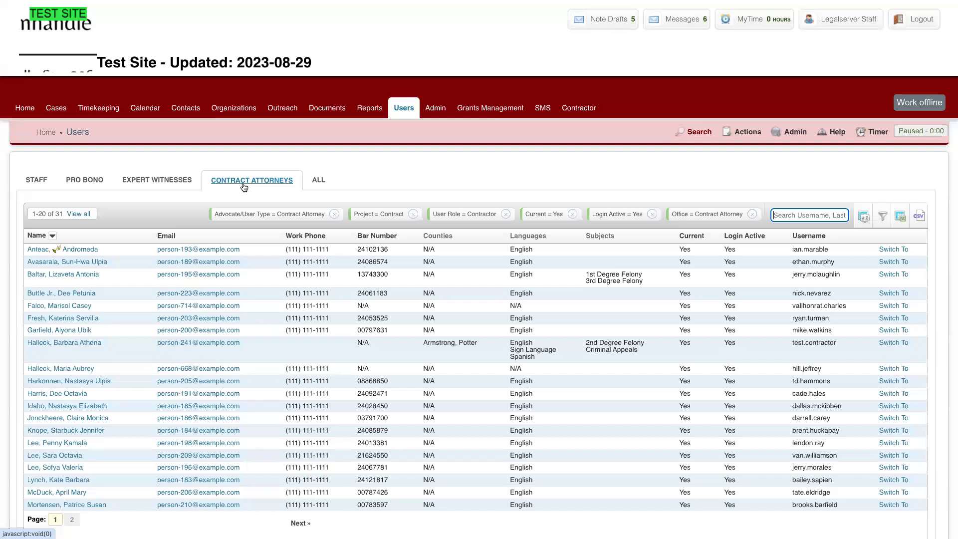
left_click(888, 343)
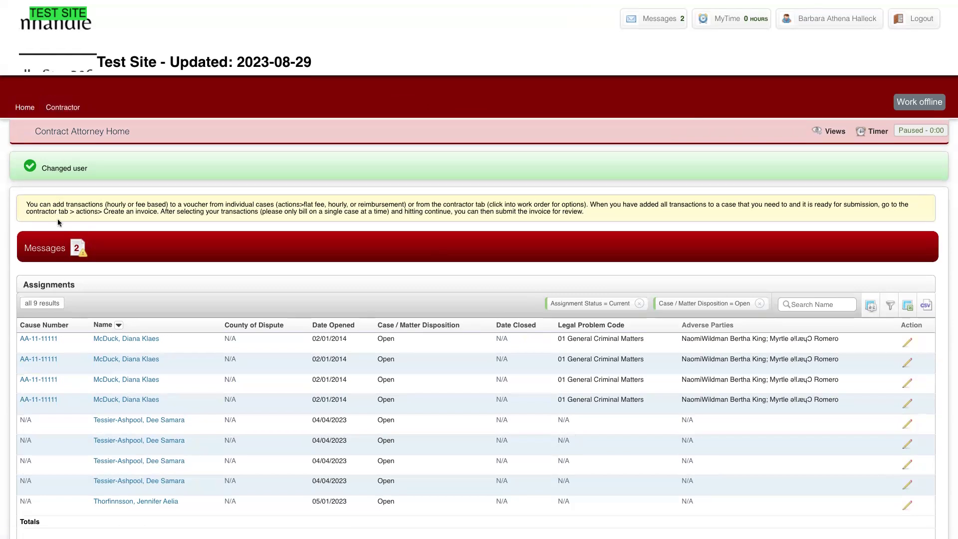
Review the assignments, upcoming events and time entries on the contract attorney's home page.
scroll(58, 222, "down", 1)
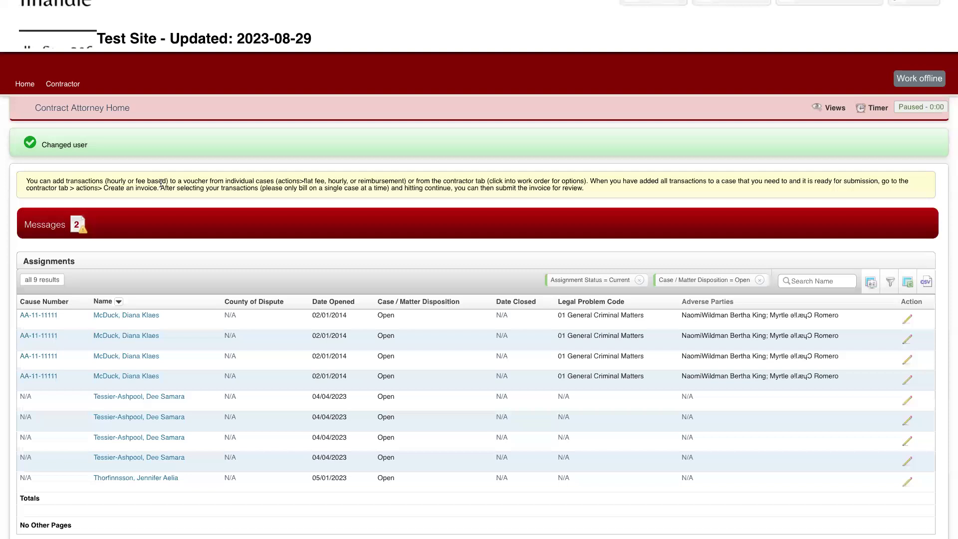
scroll(172, 257, "down", 2)
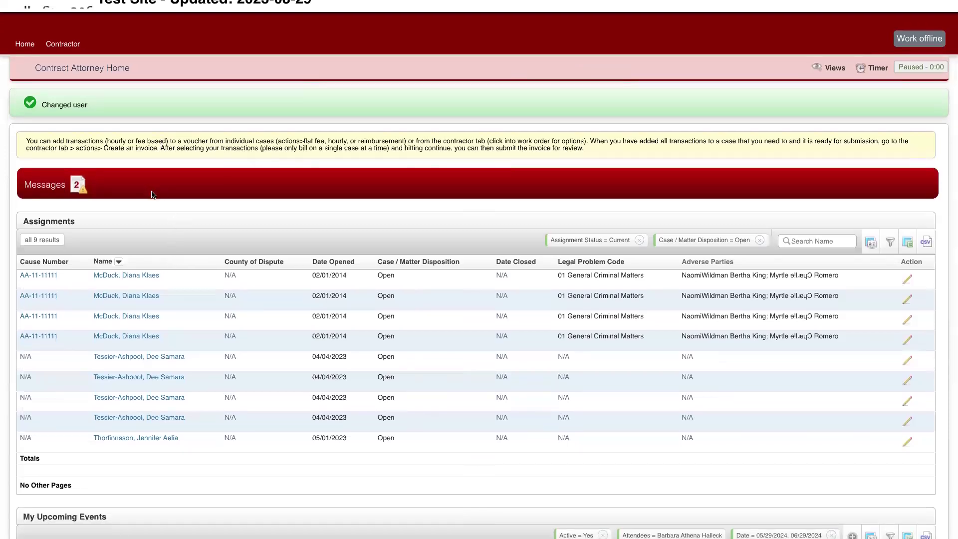
scroll(152, 193, "down", 3)
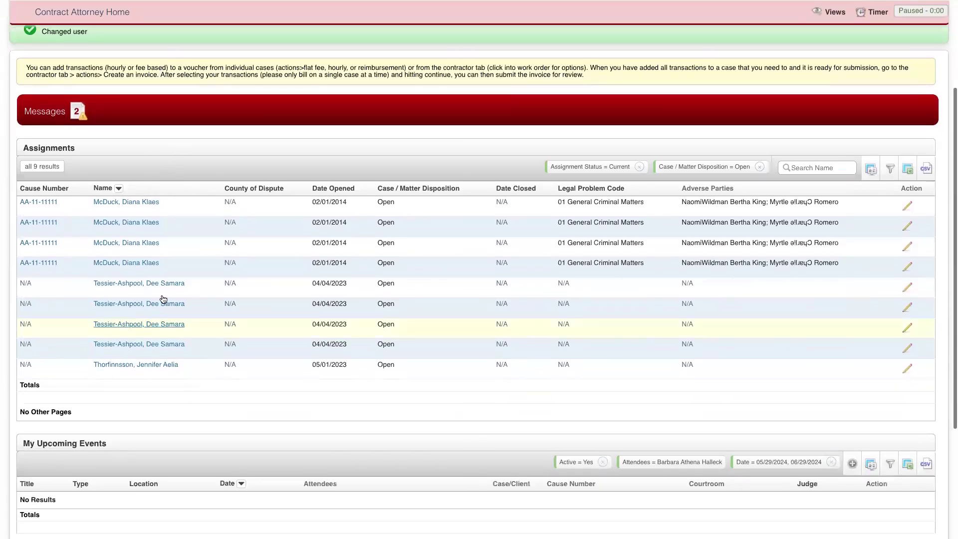
scroll(128, 270, "down", 4)
scroll(127, 267, "down", 3)
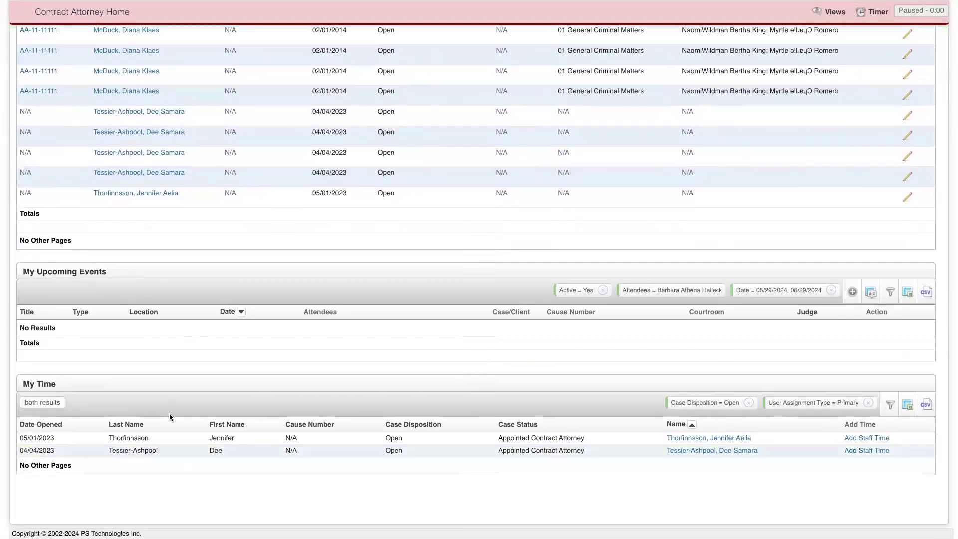
scroll(169, 413, "up", 12)
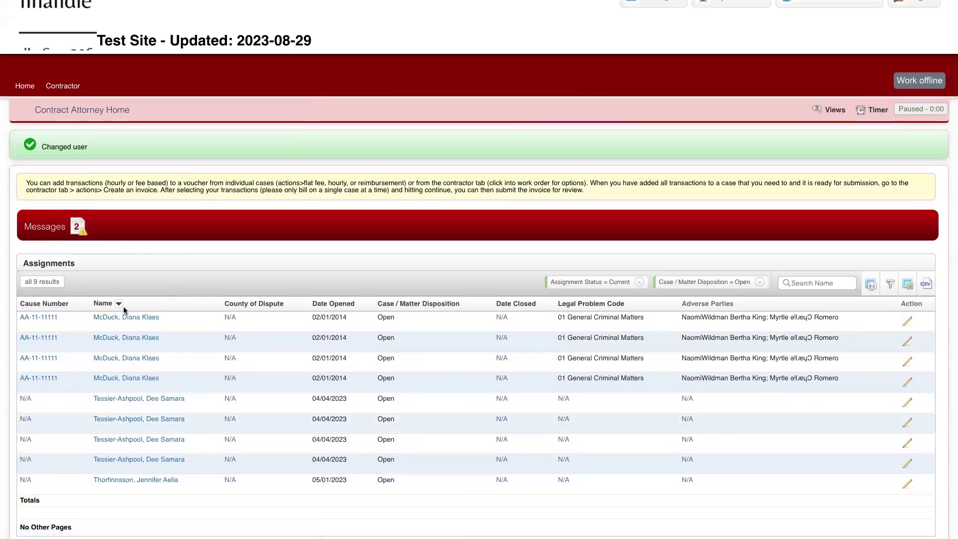
Open the first work order in the contractor's work order list to view its details.
left_click(58, 92)
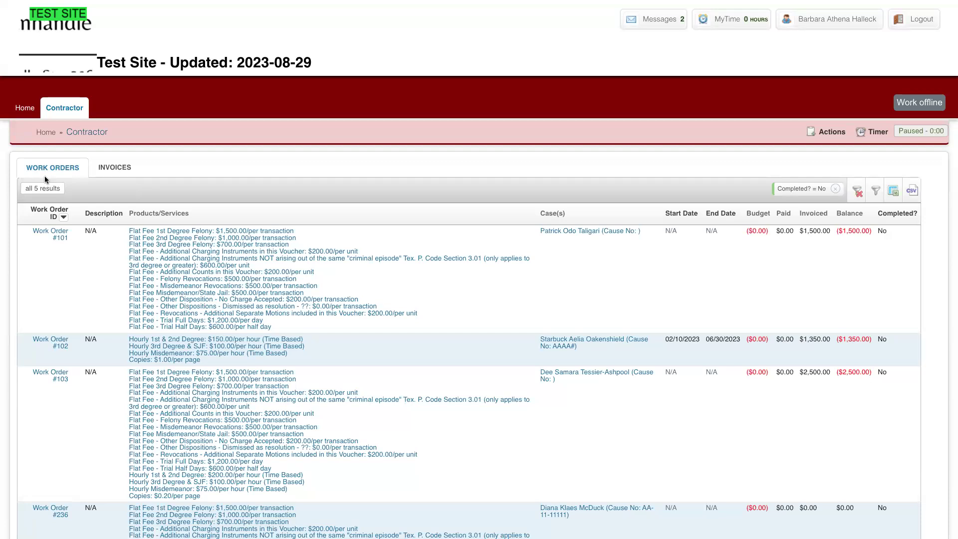
left_click(48, 234)
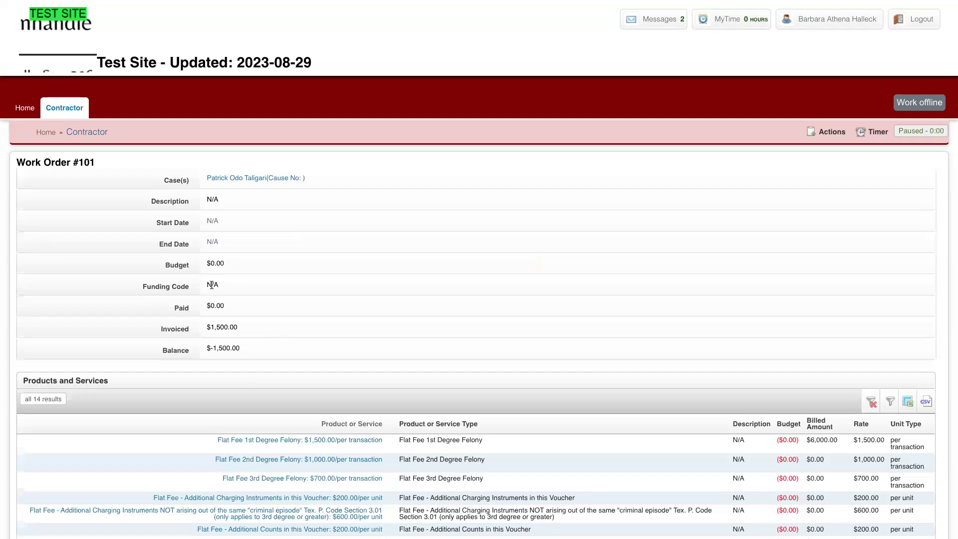
Review the open work order's details, its products and services with their rates, and its billing transactions.
scroll(212, 285, "down", 3)
scroll(211, 288, "down", 1)
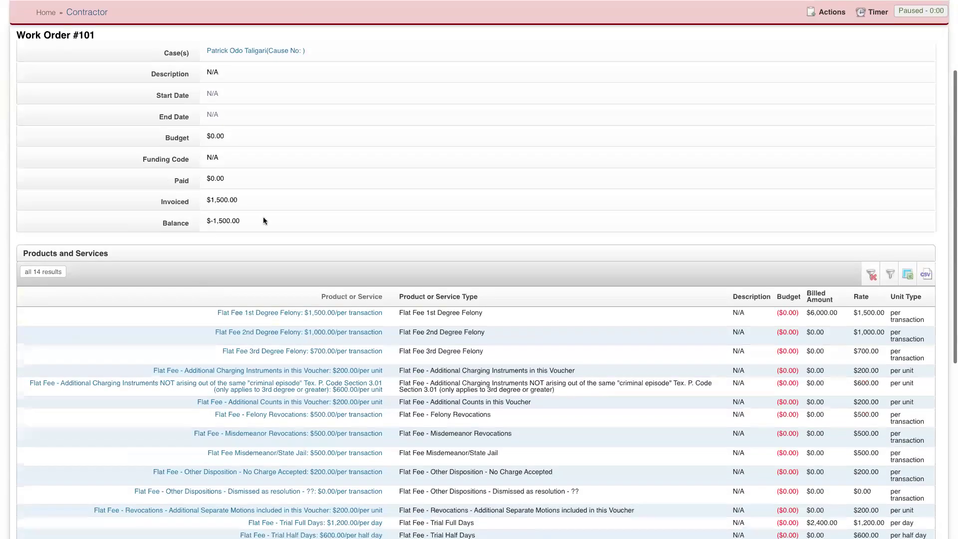
scroll(298, 340, "down", 5)
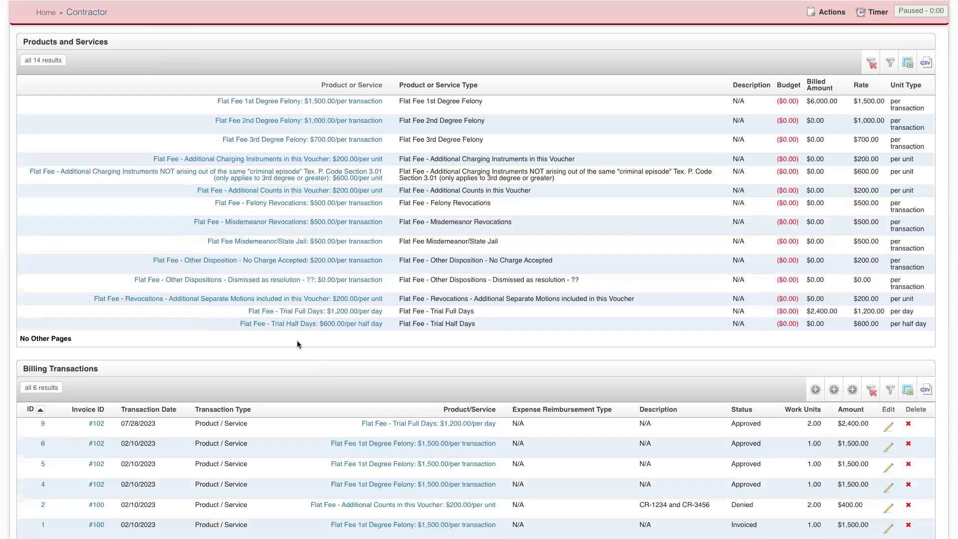
scroll(298, 344, "down", 2)
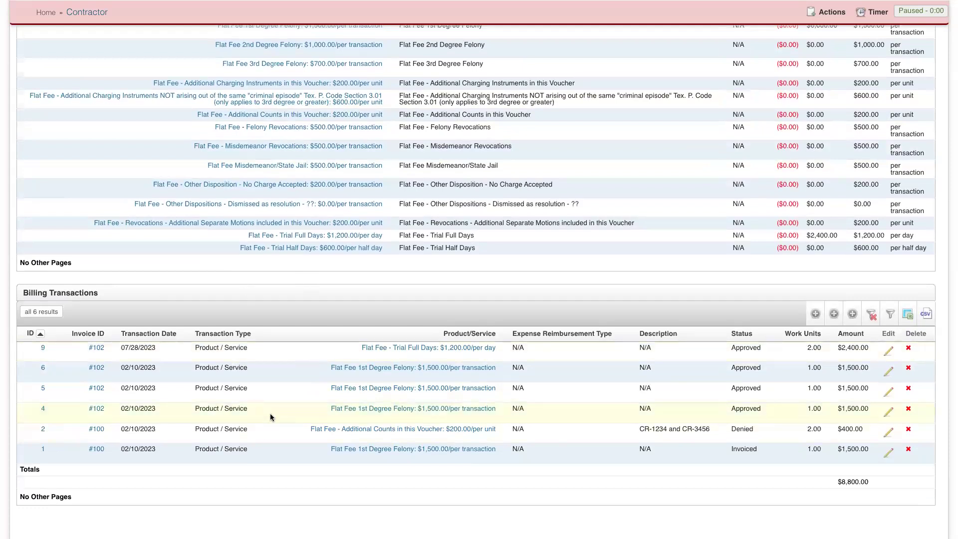
scroll(271, 413, "up", 7)
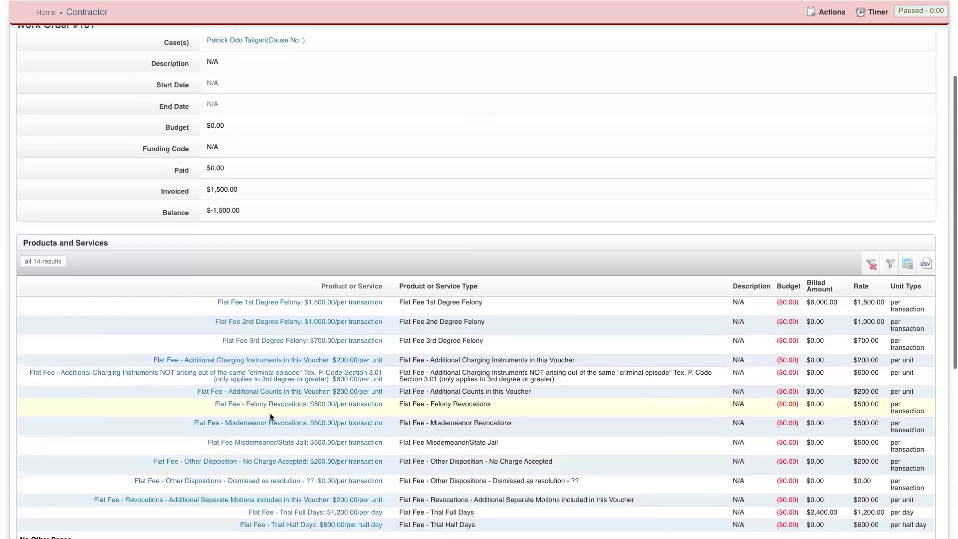
scroll(270, 413, "up", 4)
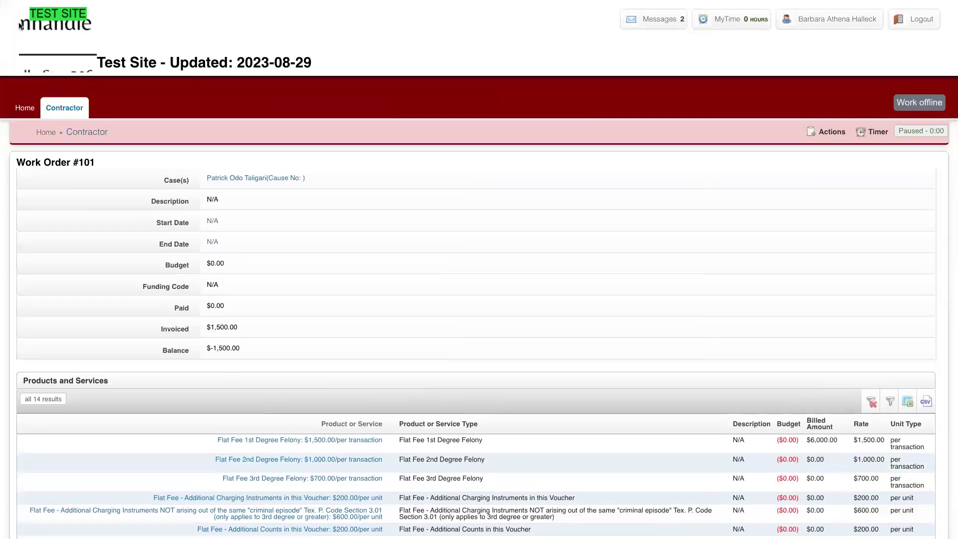
Return to the contractor's work order list, sort it by Work Order ID in descending order, and open the newest work order.
left_click(67, 115)
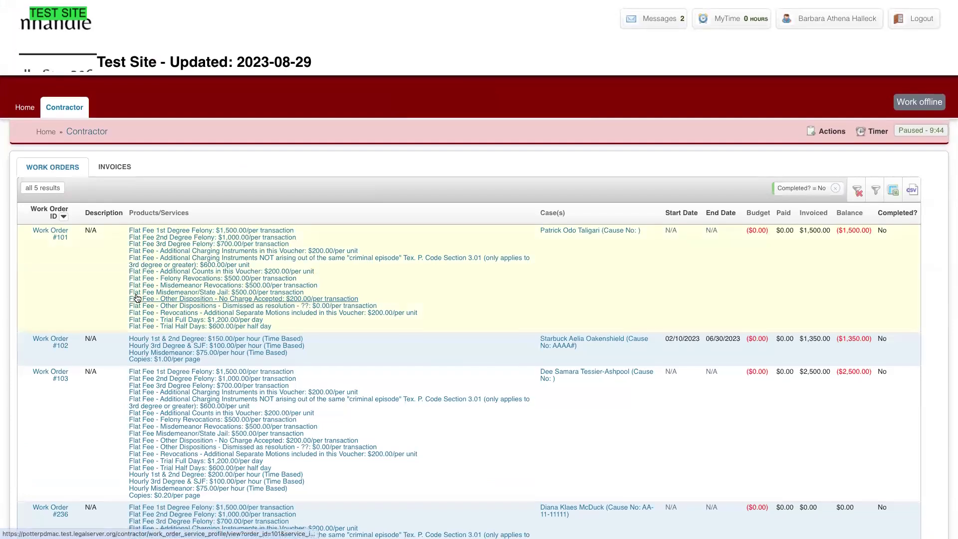
scroll(136, 298, "down", 1)
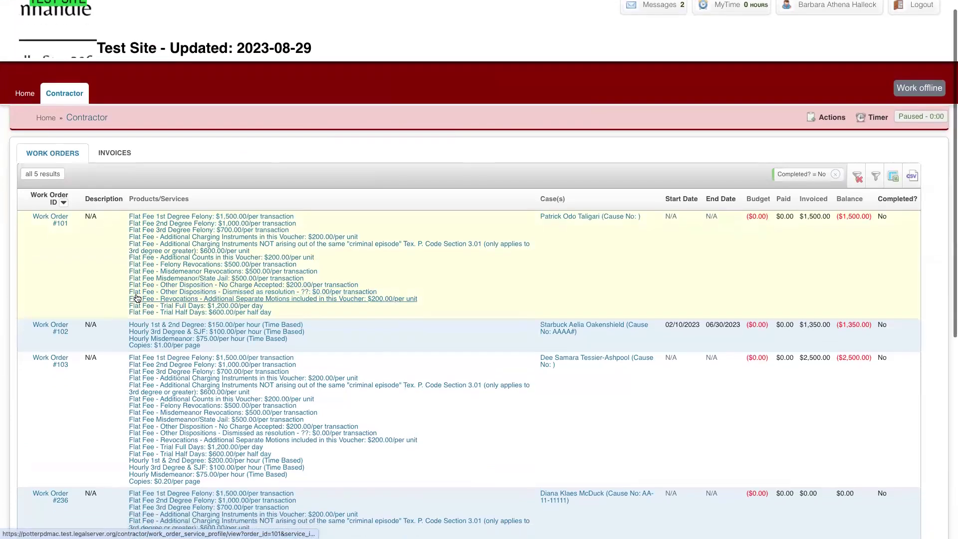
left_click(64, 201)
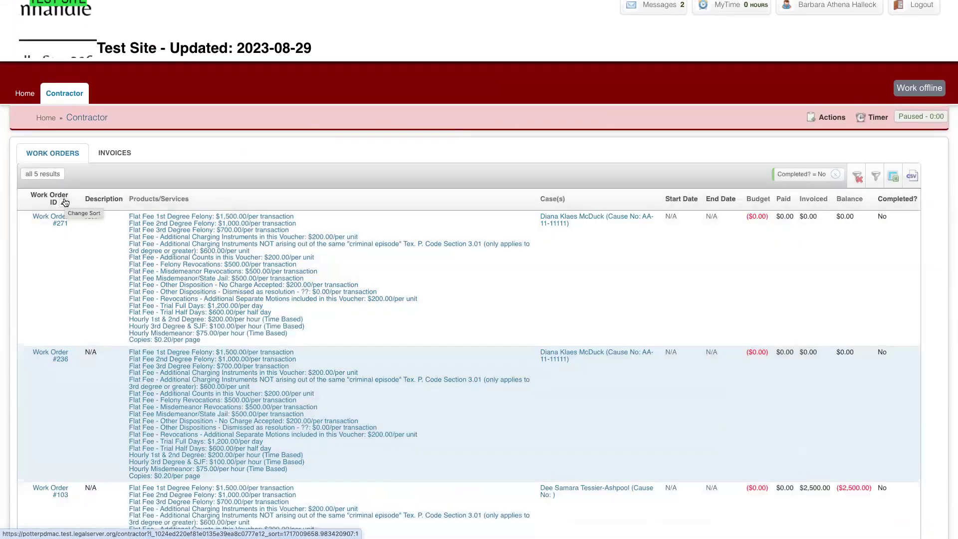
left_click(64, 218)
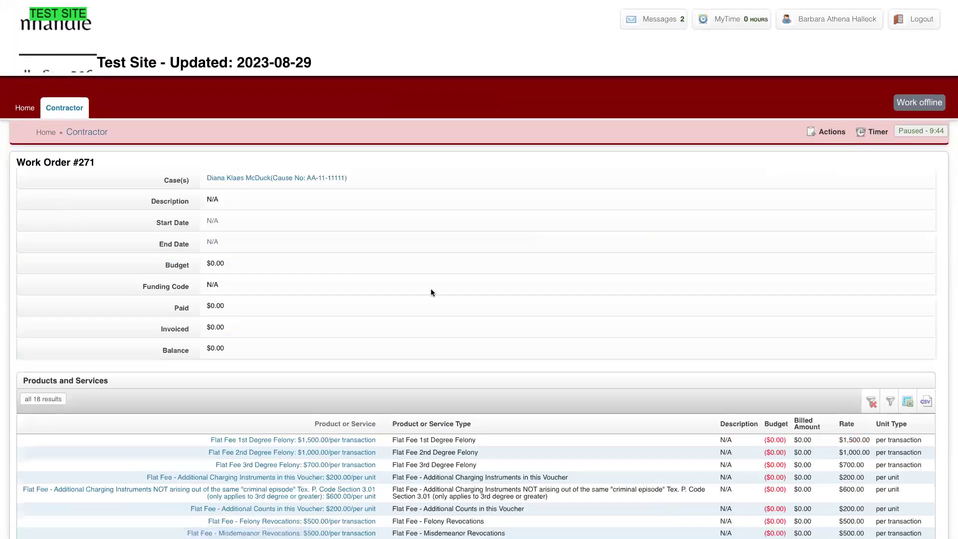
Add a product/service billing transaction for Flat Fee 3rd Degree Felony: $700.00/per transaction, leaving the description empty.
scroll(432, 292, "down", 7)
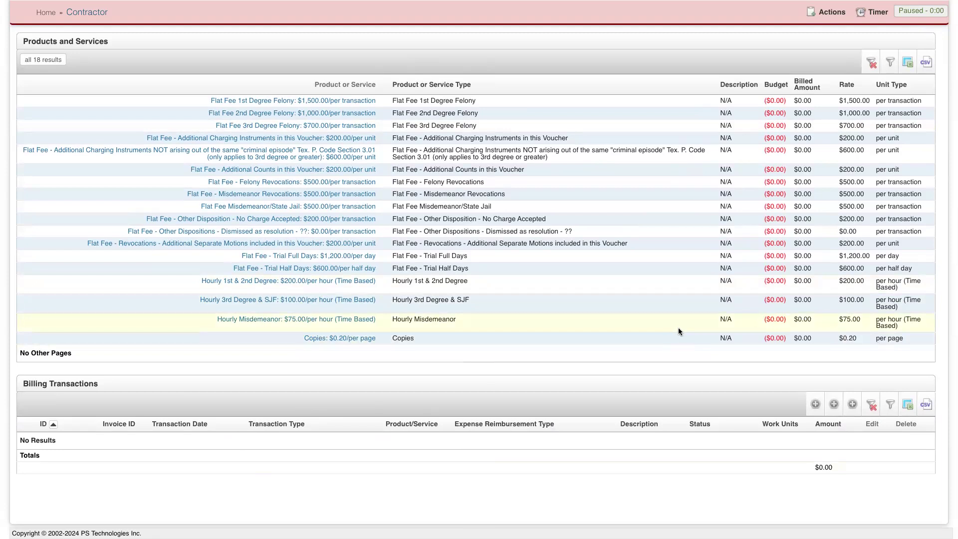
left_click(822, 11)
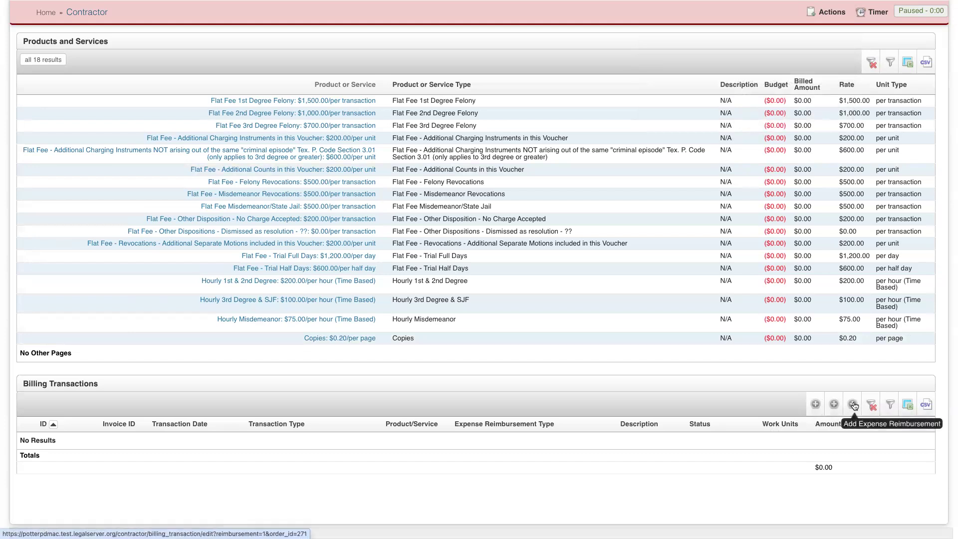
left_click(814, 405)
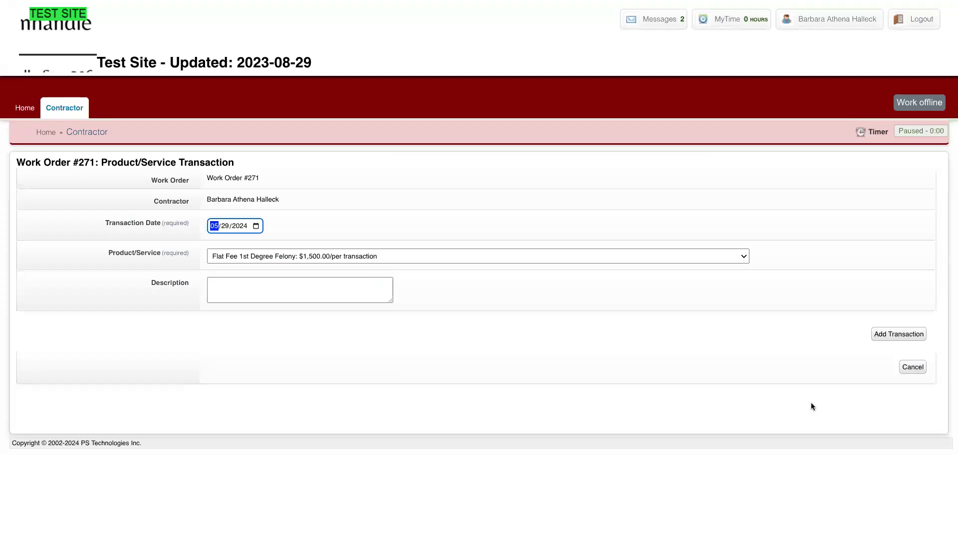
left_click(238, 260)
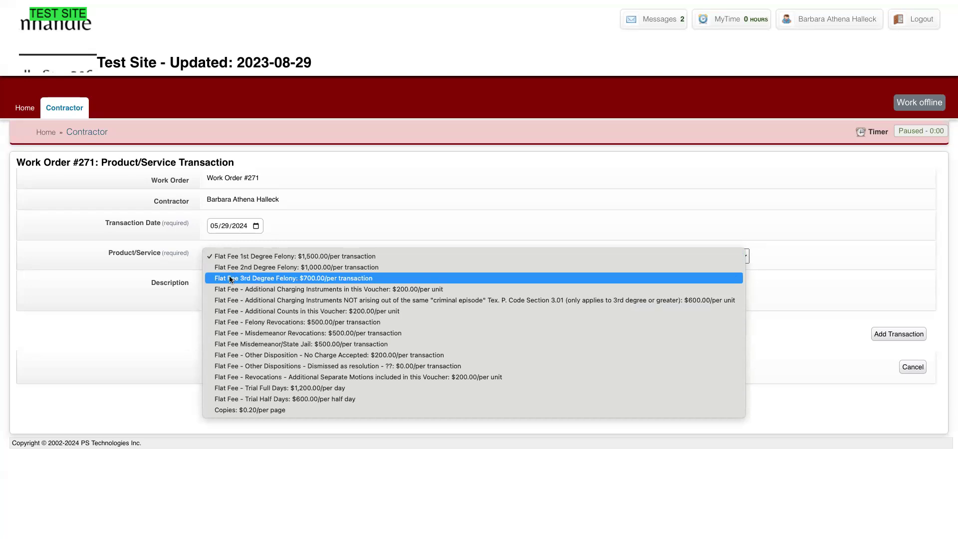
left_click(136, 260)
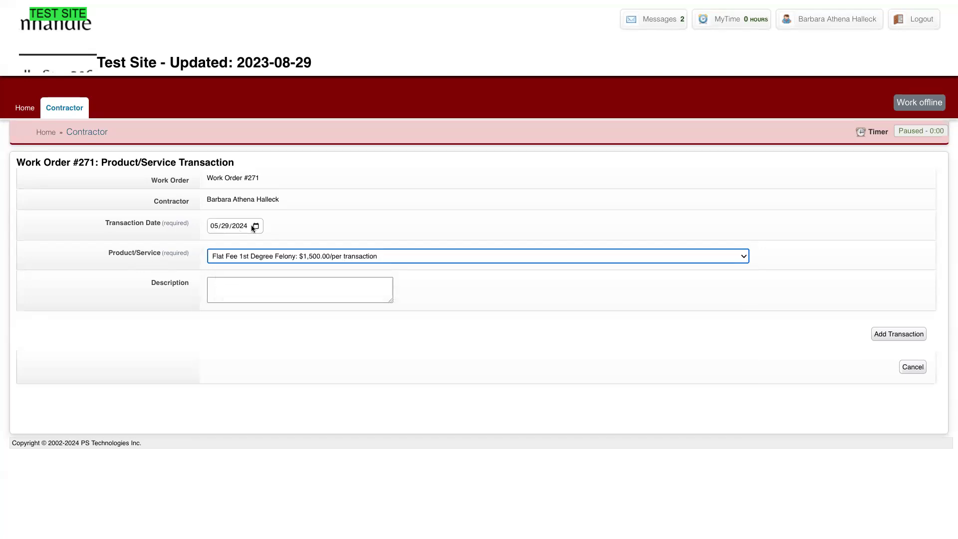
left_click(255, 262)
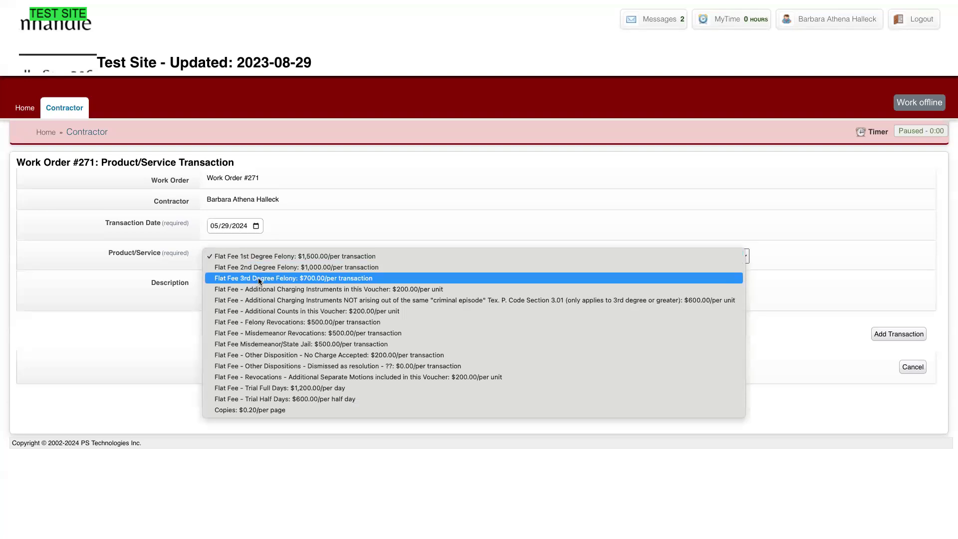
left_click(259, 279)
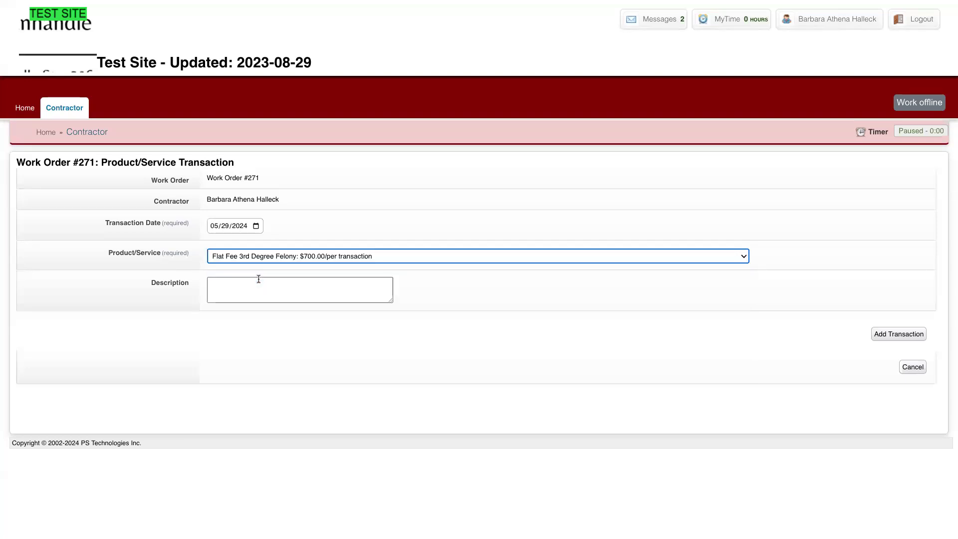
left_click(230, 289)
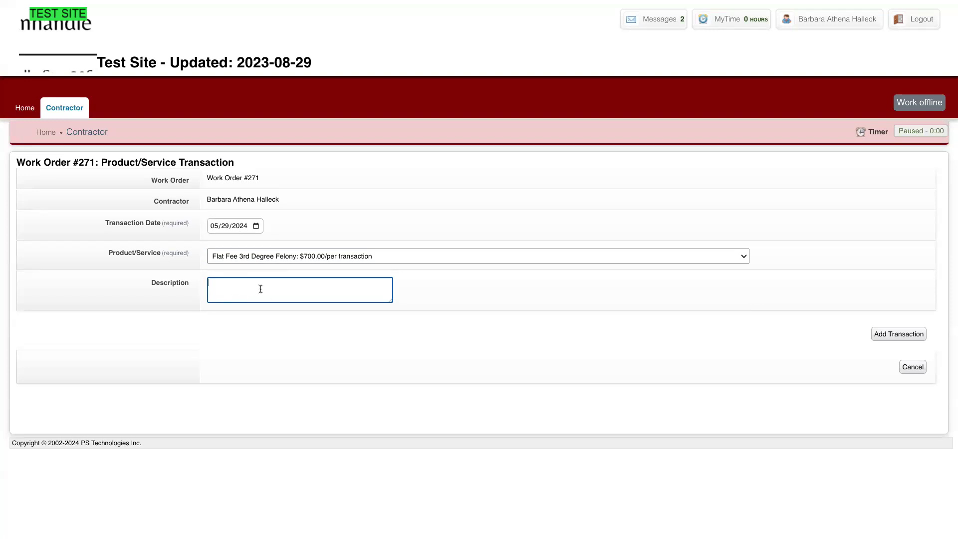
left_click(893, 336)
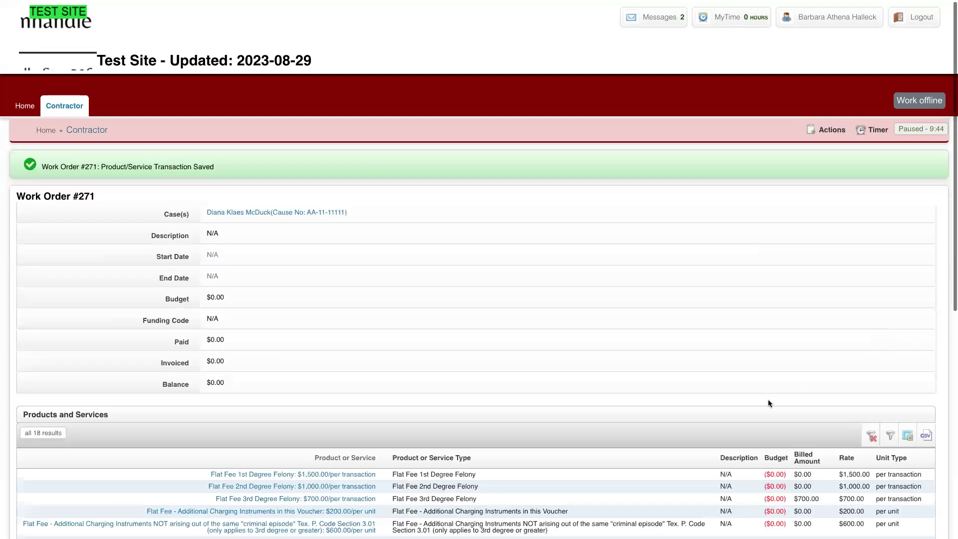
Start a timeslip on the work order with the product/service Hourly Misdemeanor: $75.00/per hour (Time Based).
scroll(768, 400, "down", 8)
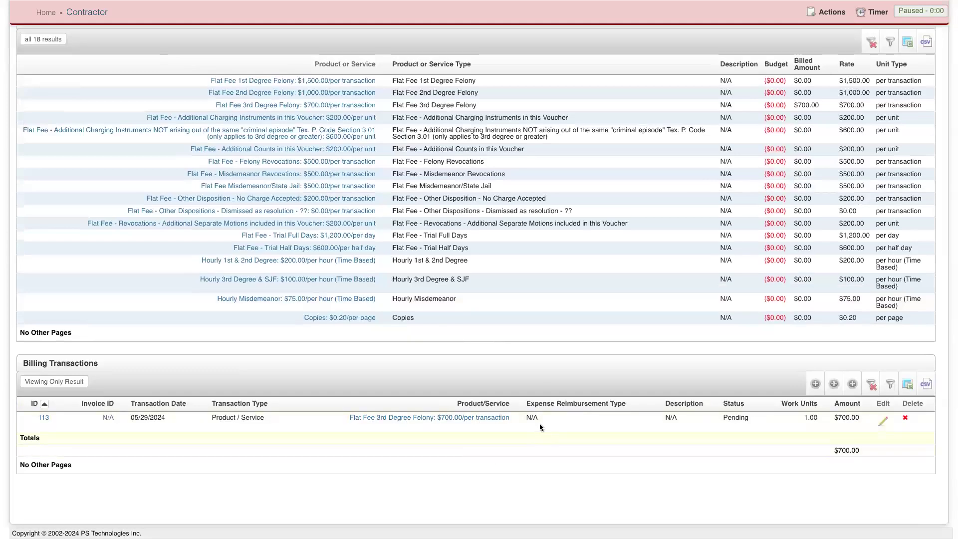
left_click(834, 384)
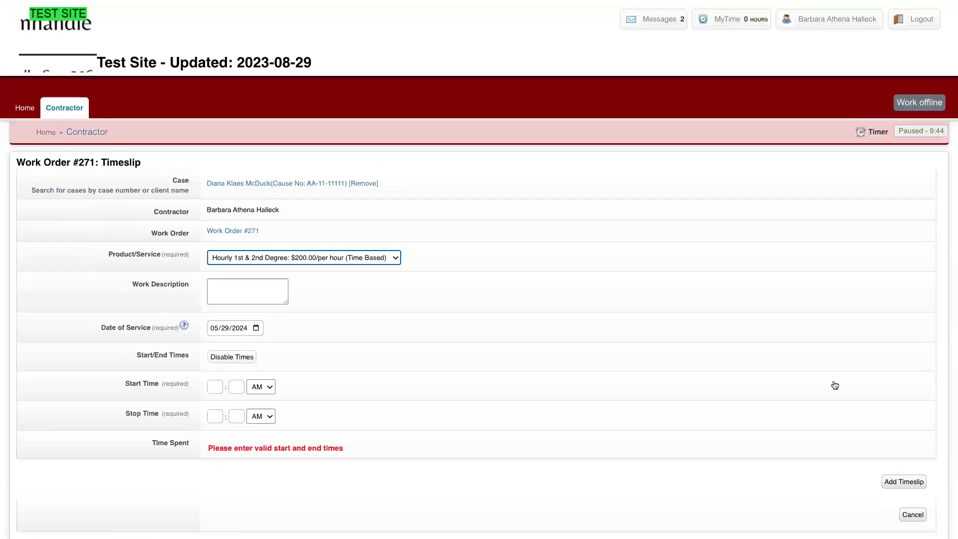
left_click(393, 261)
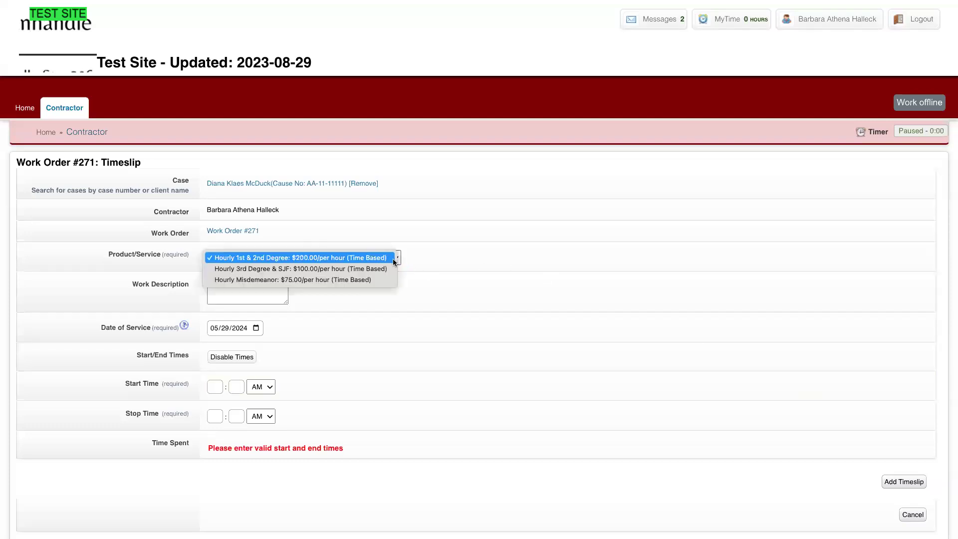
left_click(347, 280)
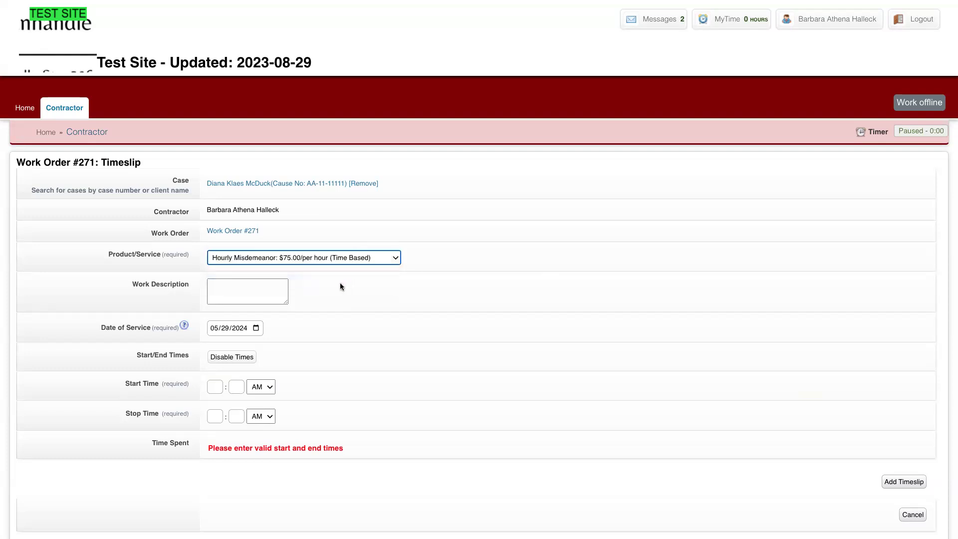
left_click(262, 290)
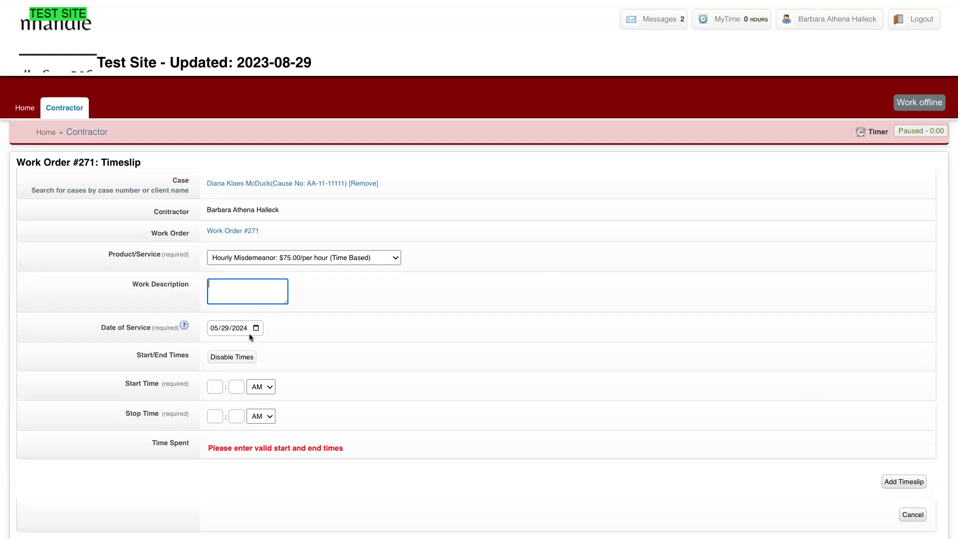
Set the timeslip's start time to 1:00 PM and stop time to 4:00 PM, and add it to the work order.
left_click(215, 388)
type("1")
left_click(236, 388)
type("00")
left_click(260, 387)
left_click(258, 398)
left_click(215, 416)
type("2")
left_click(236, 417)
type("00")
left_click(260, 417)
left_click(257, 418)
double_click(215, 417)
key("BackSpace")
type("4")
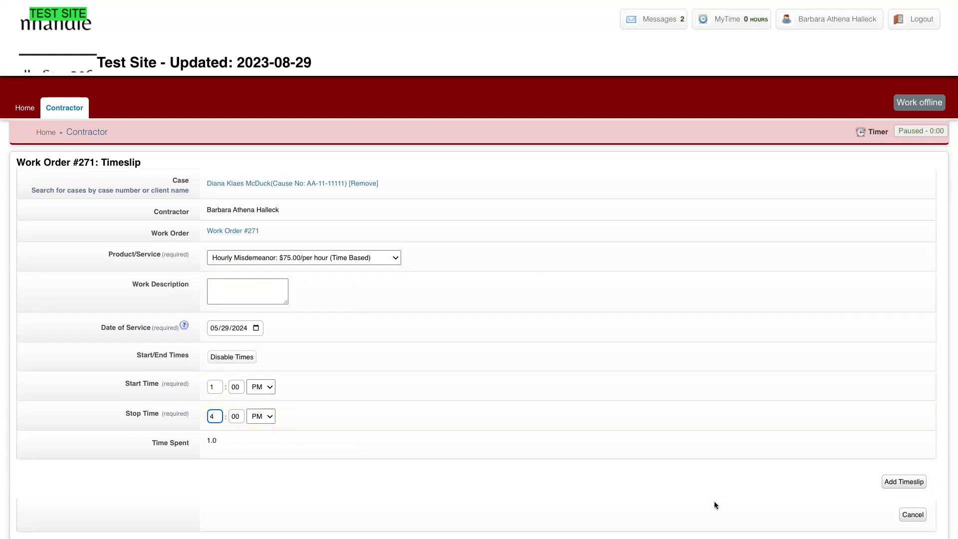
left_click(890, 481)
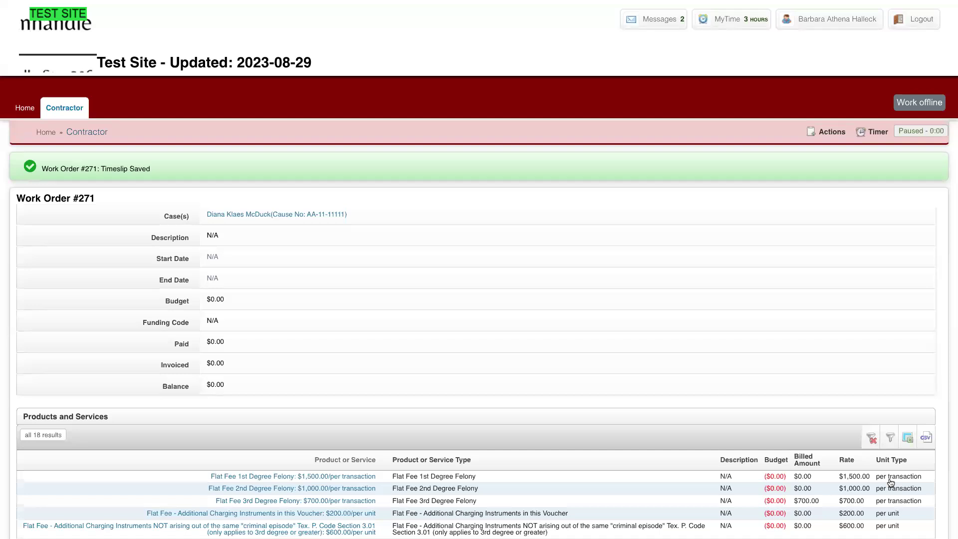
Add a $20.00 expense reimbursement of type Other Receipted Expenses on Hourly Fee Attorney Voucher, without attaching a file.
scroll(843, 489, "down", 8)
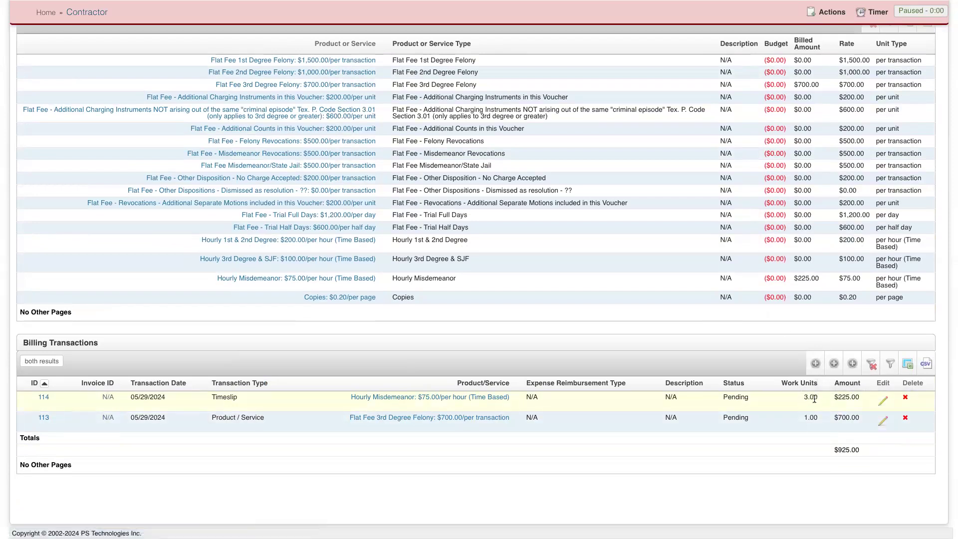
left_click(852, 364)
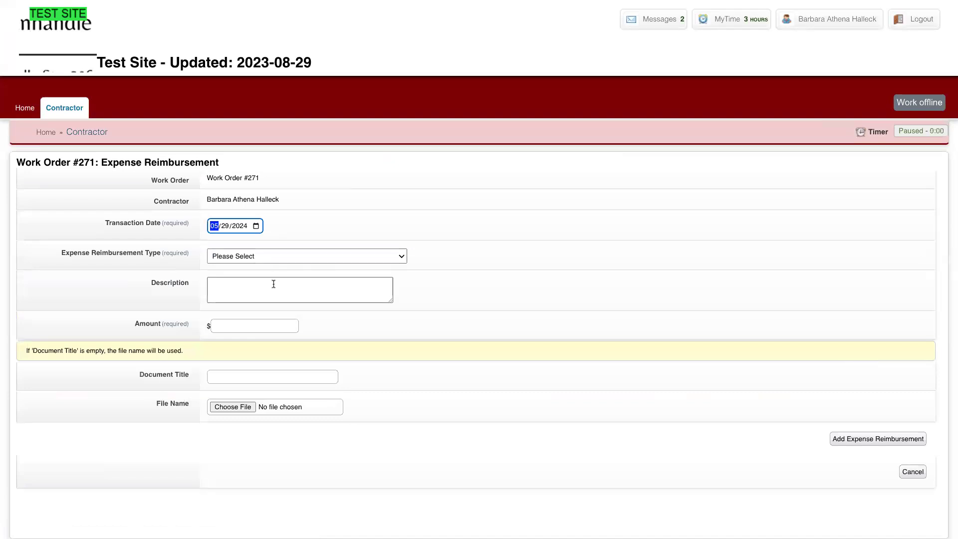
left_click(231, 331)
type("20")
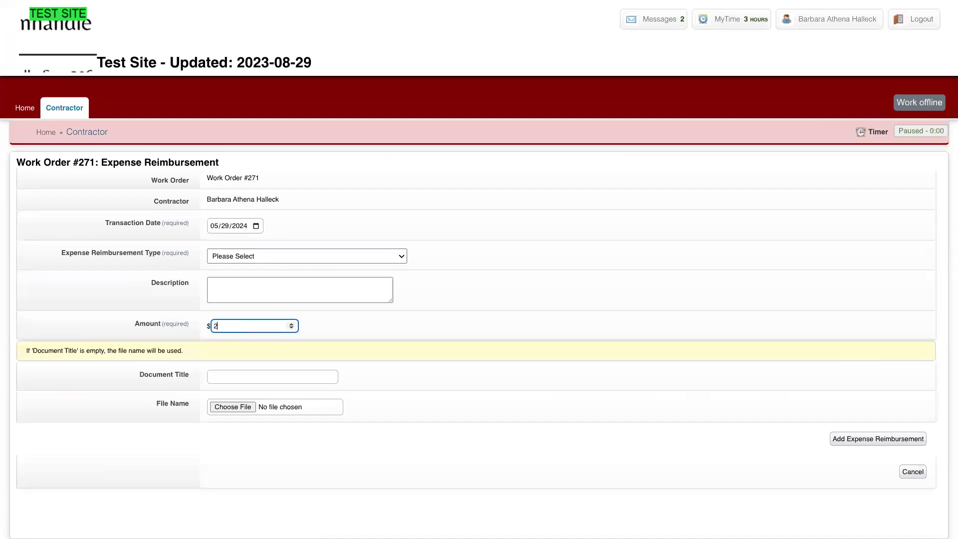
left_click(232, 253)
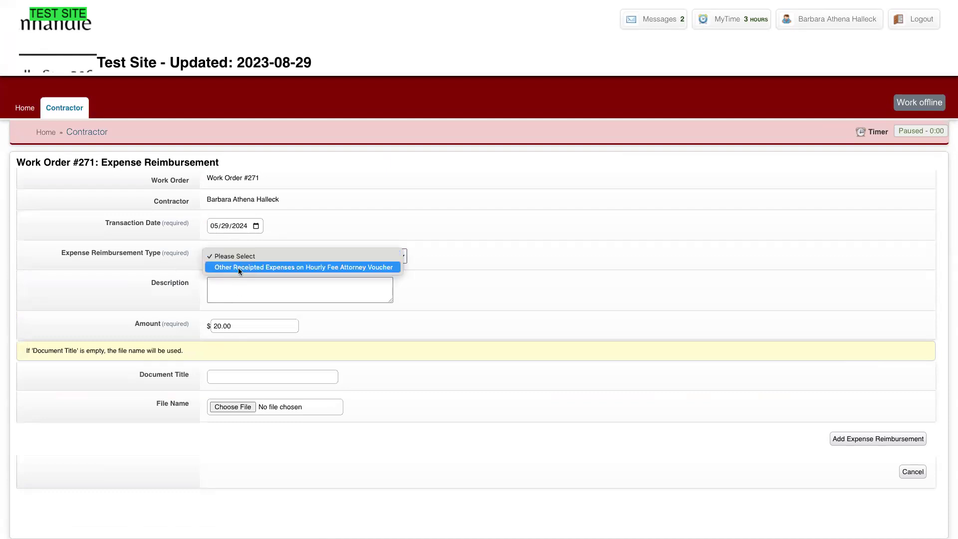
left_click(242, 268)
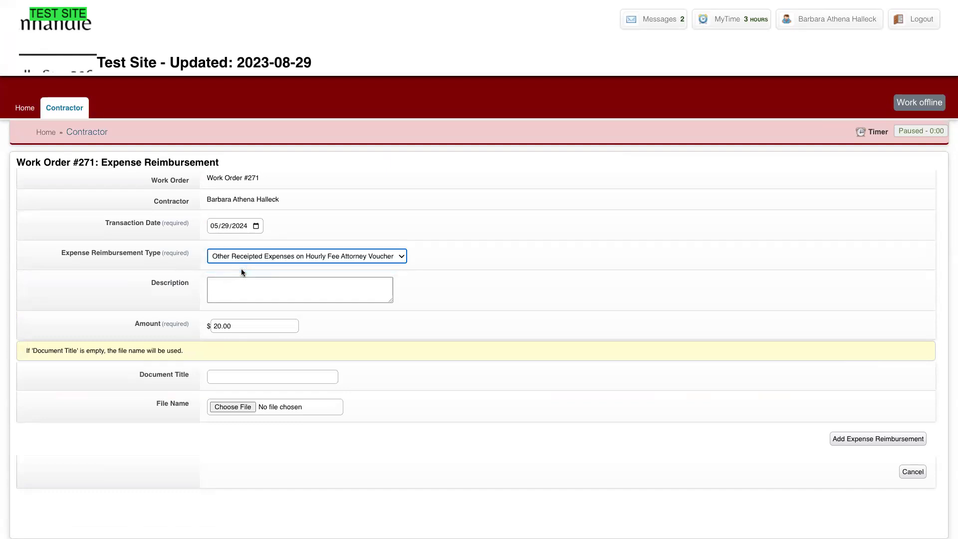
scroll(362, 325, "down", 1)
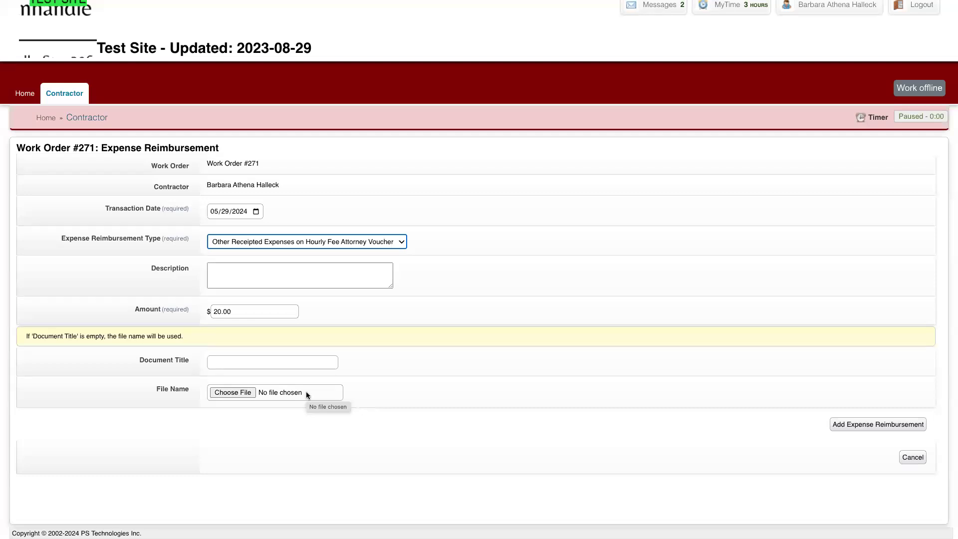
scroll(858, 463, "down", 1)
left_click(873, 425)
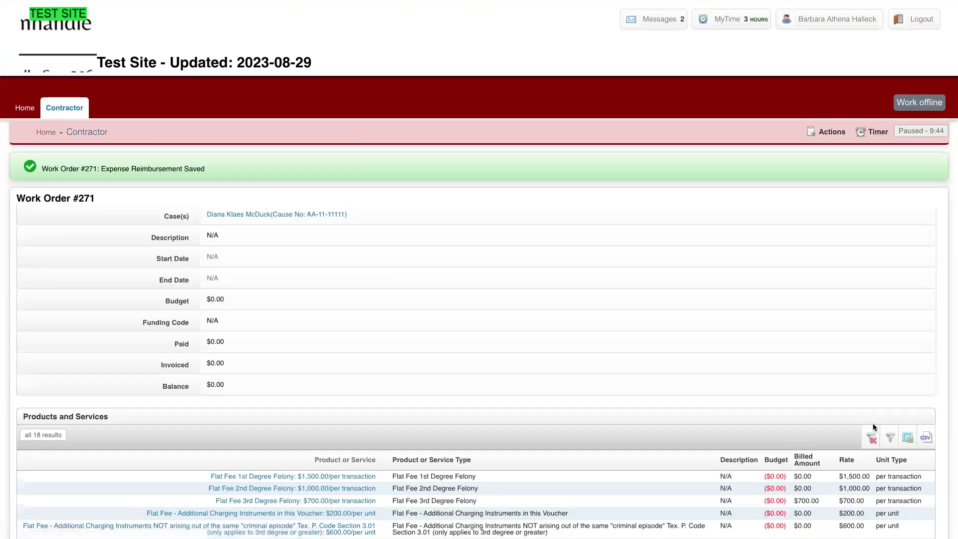
Check the work order's billing transactions and return to the contract attorney's home page.
scroll(589, 415, "down", 10)
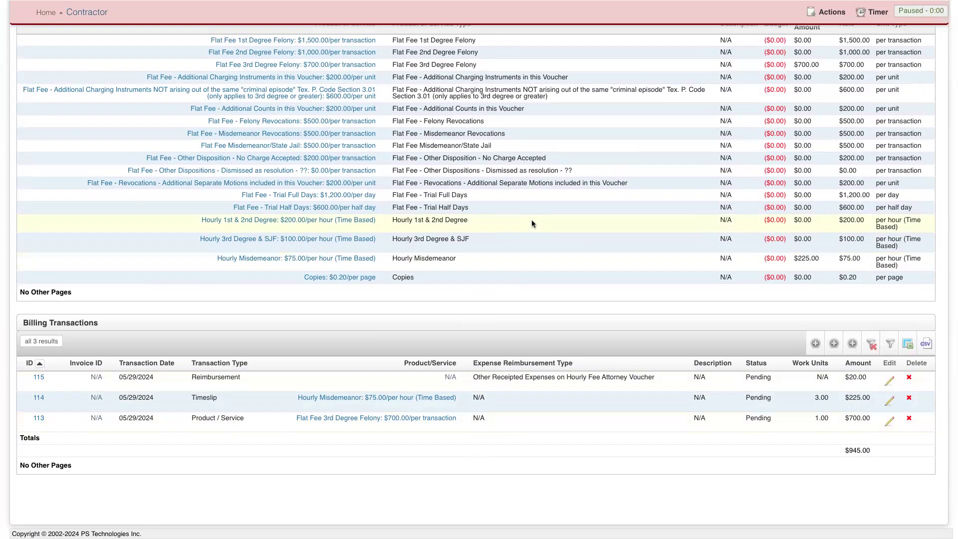
scroll(531, 223, "up", 9)
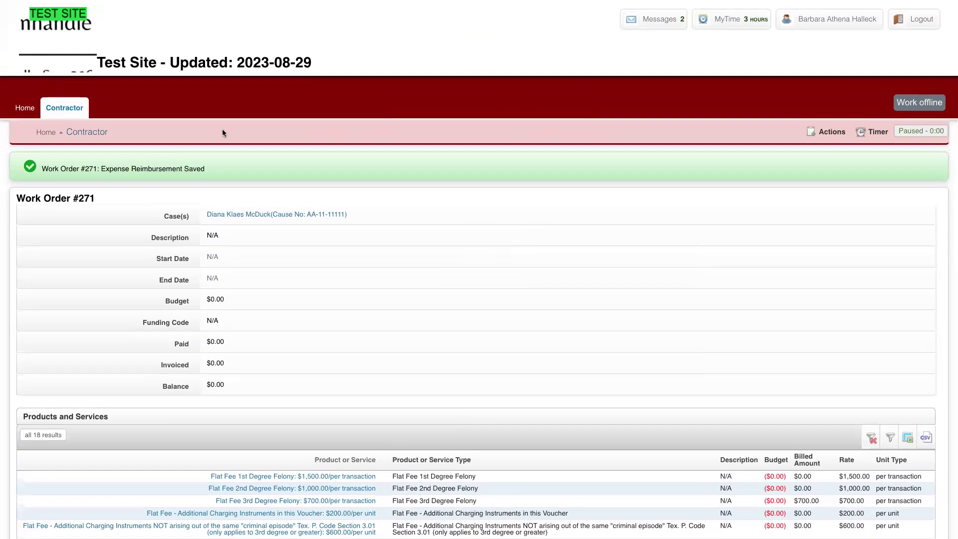
left_click(22, 116)
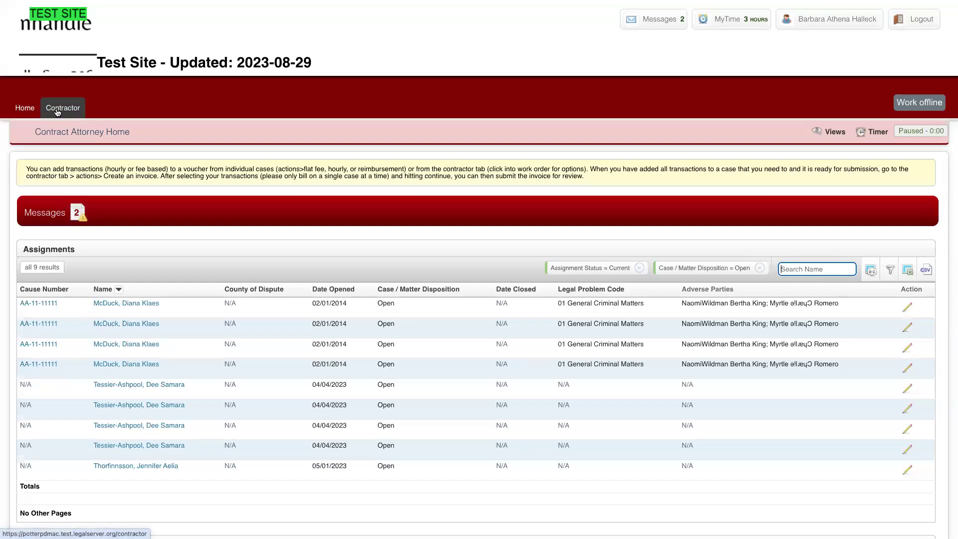
Open the case with a cause number from the assignments and examine its contractor billing transactions and client information.
scroll(102, 368, "down", 1)
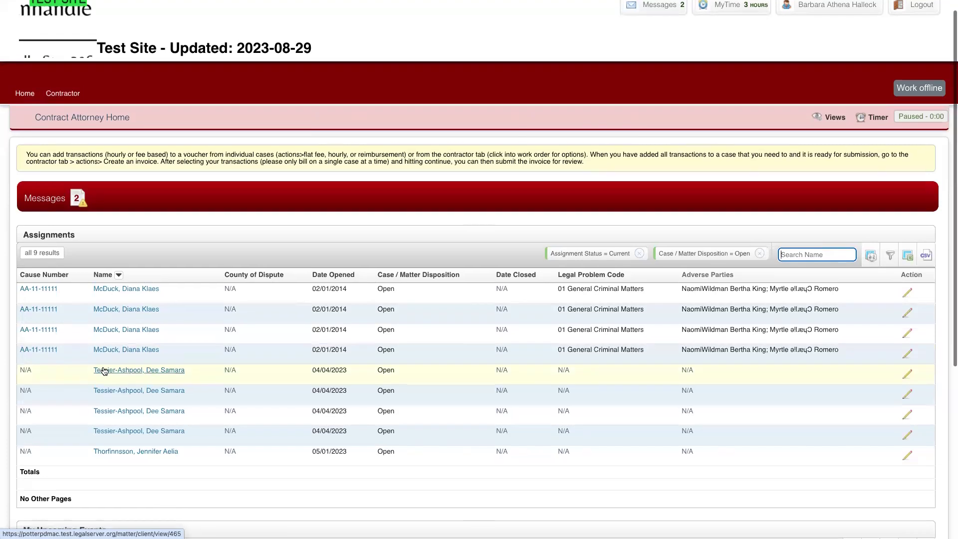
left_click(38, 291)
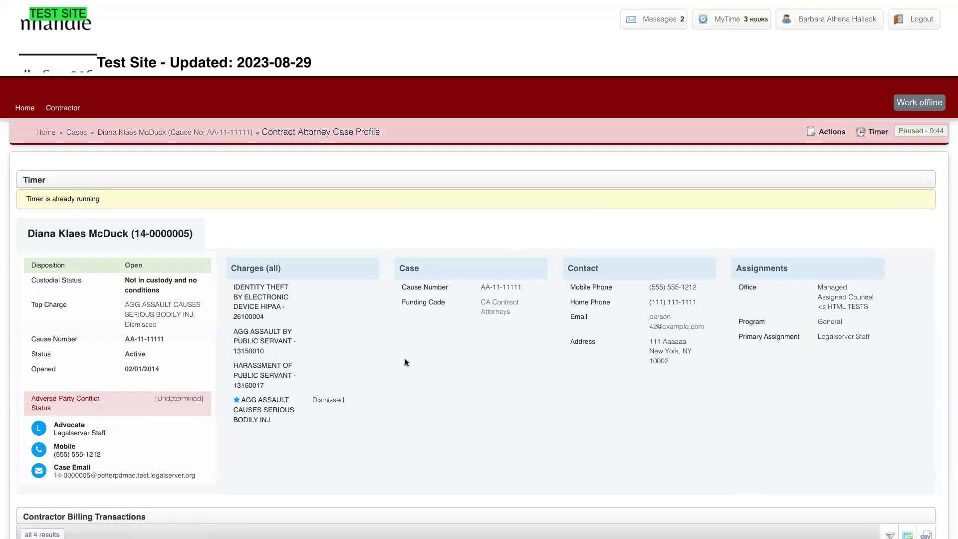
scroll(405, 358, "down", 5)
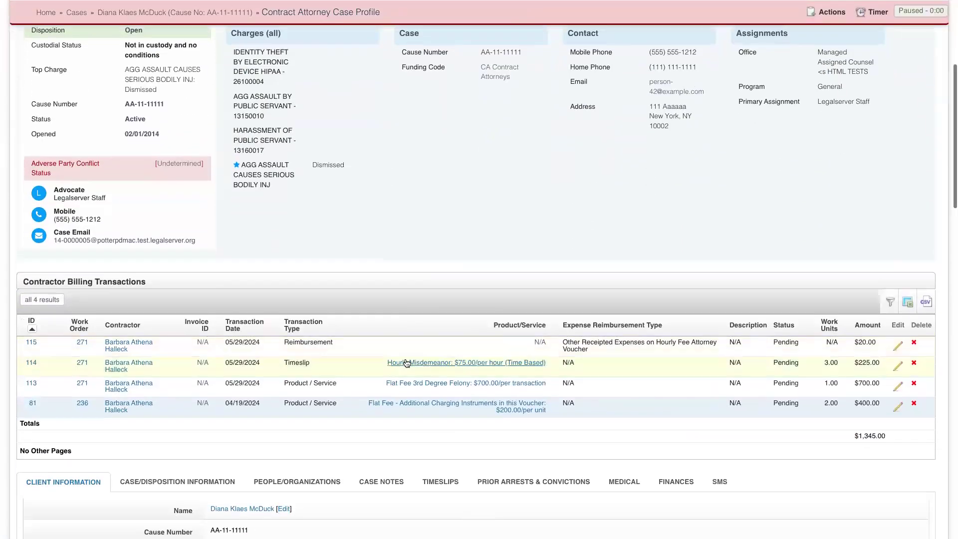
scroll(406, 363, "down", 1)
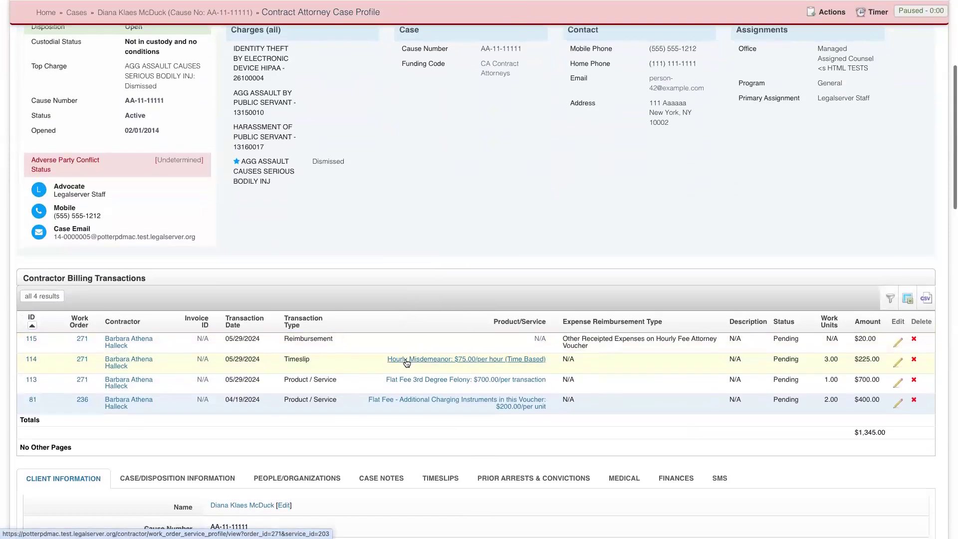
scroll(406, 361, "down", 1)
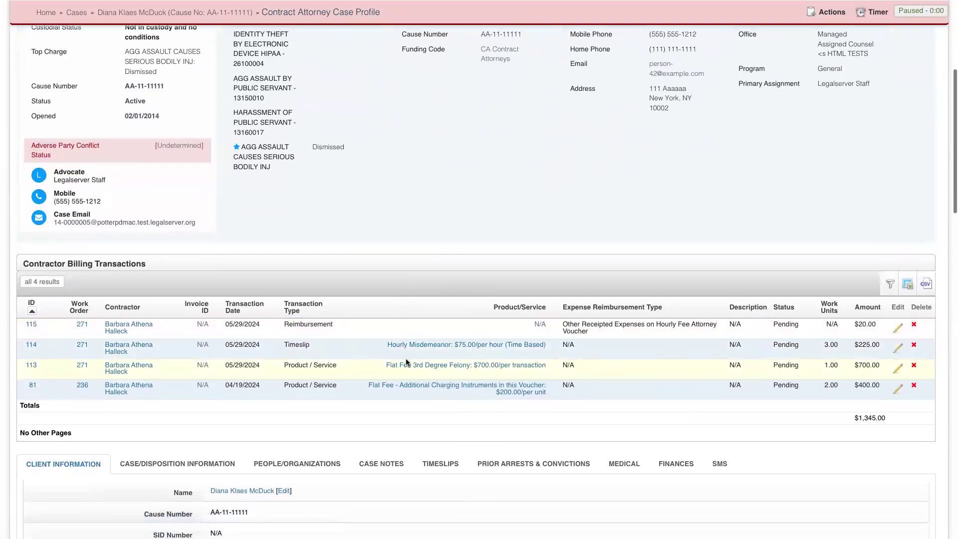
scroll(406, 358, "down", 1)
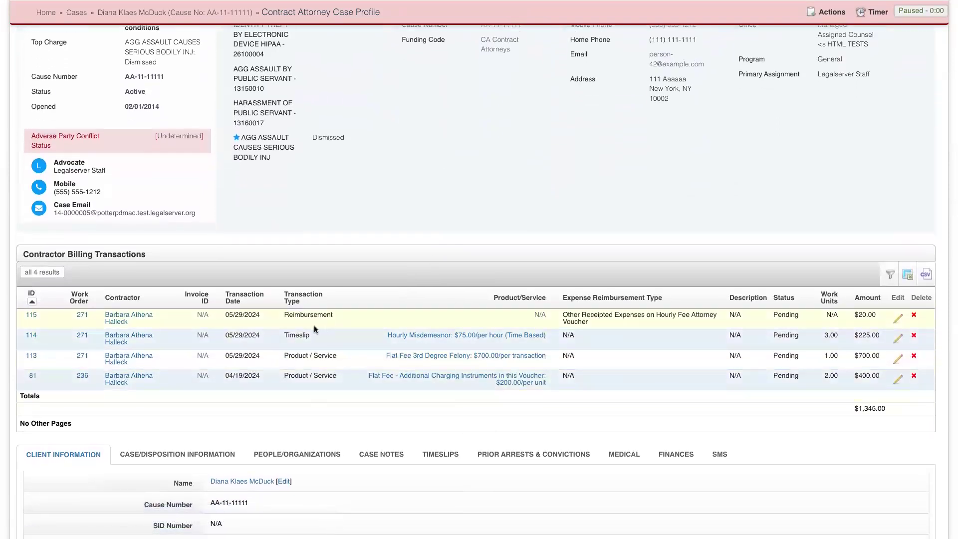
scroll(314, 325, "down", 5)
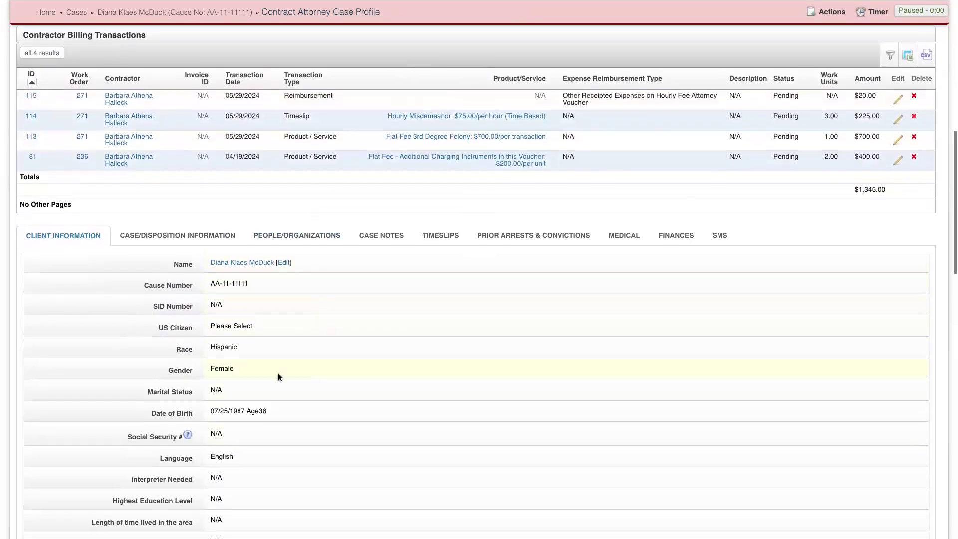
scroll(274, 323, "down", 7)
scroll(274, 323, "up", 7)
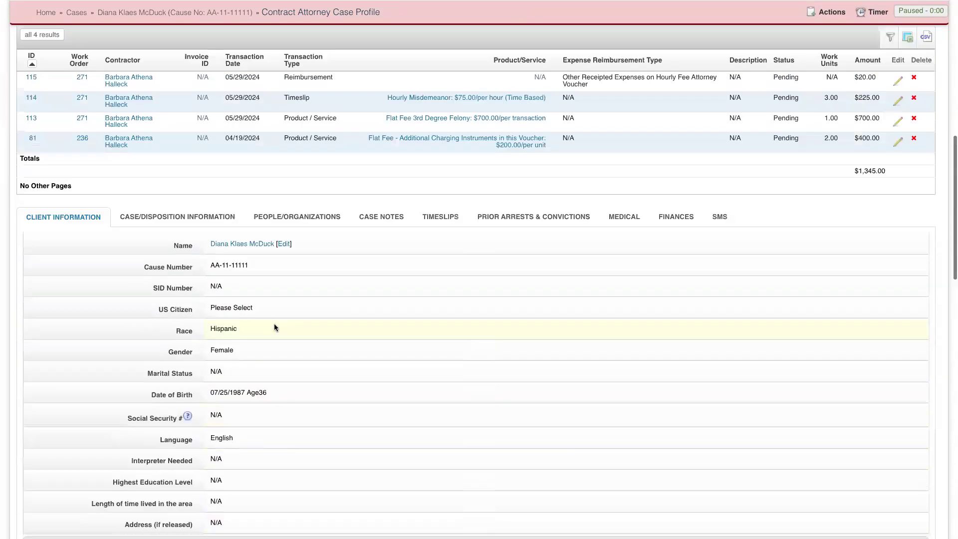
scroll(274, 323, "up", 10)
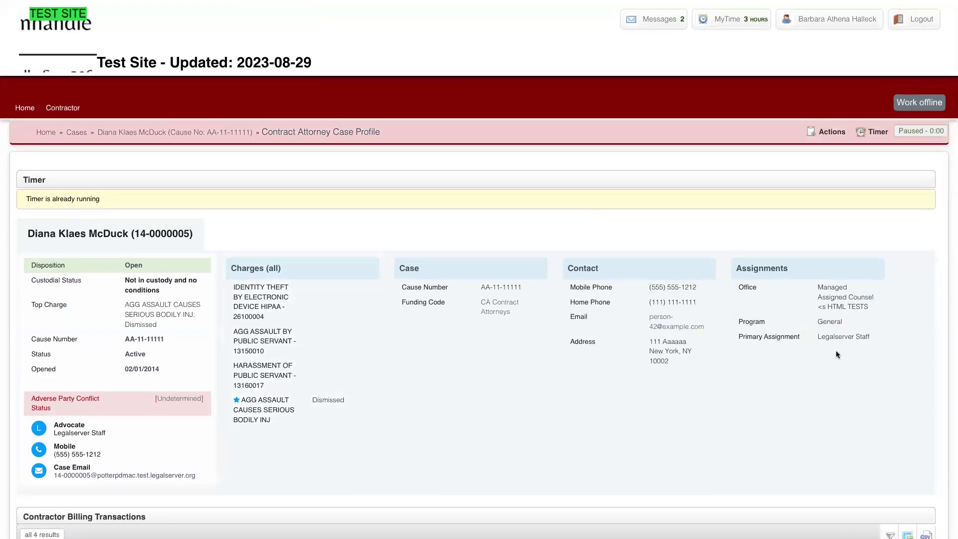
Review the case actions available for adding flat fee, hourly and reimbursement transactions to a voucher.
left_click(828, 132)
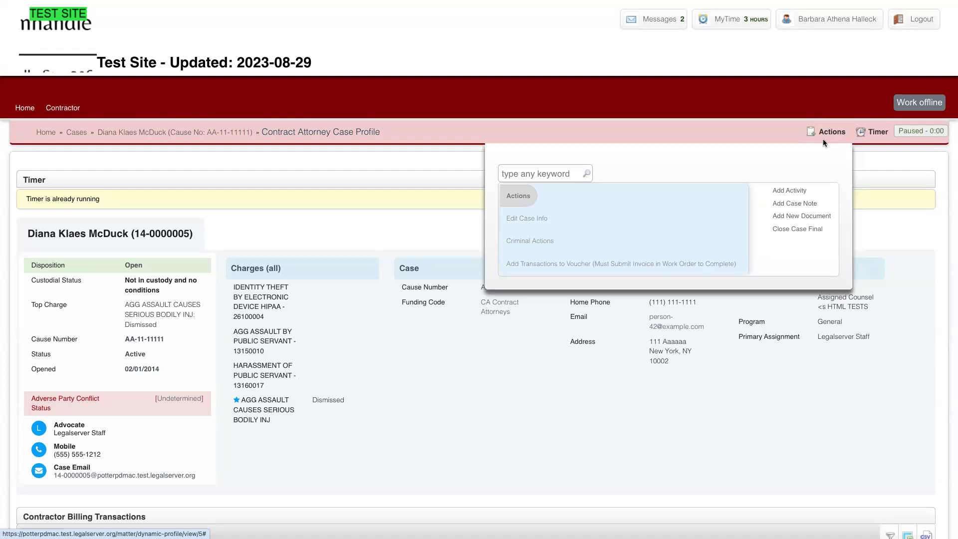
left_click(638, 264)
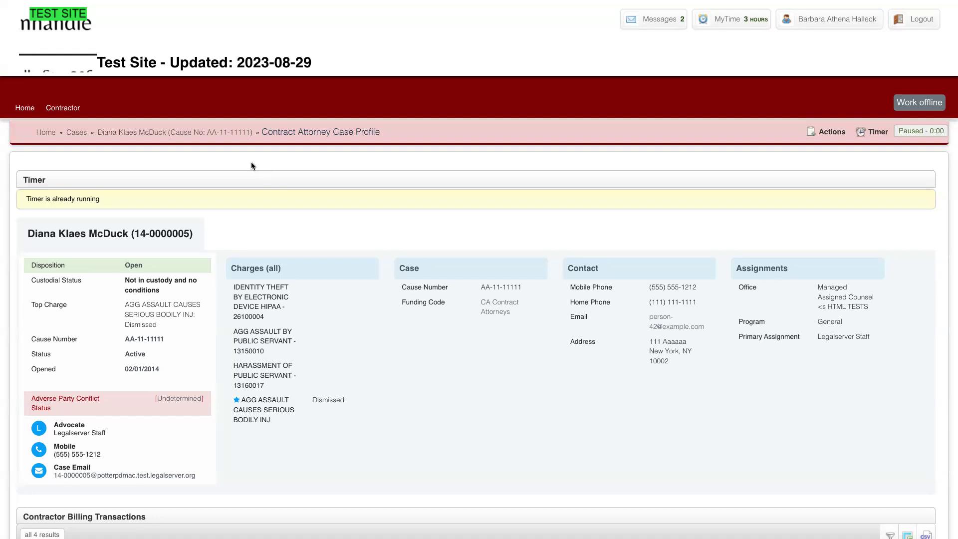
left_click(838, 132)
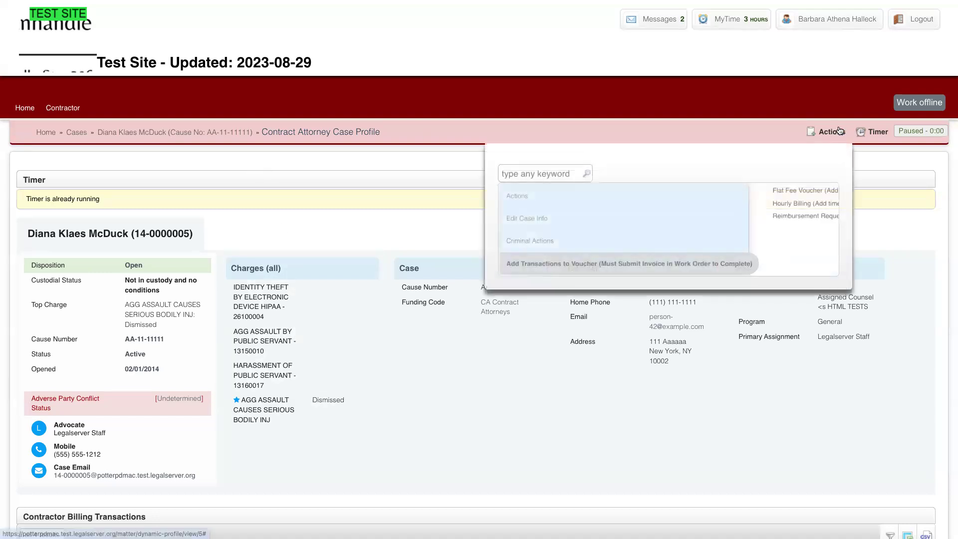
left_click(800, 216)
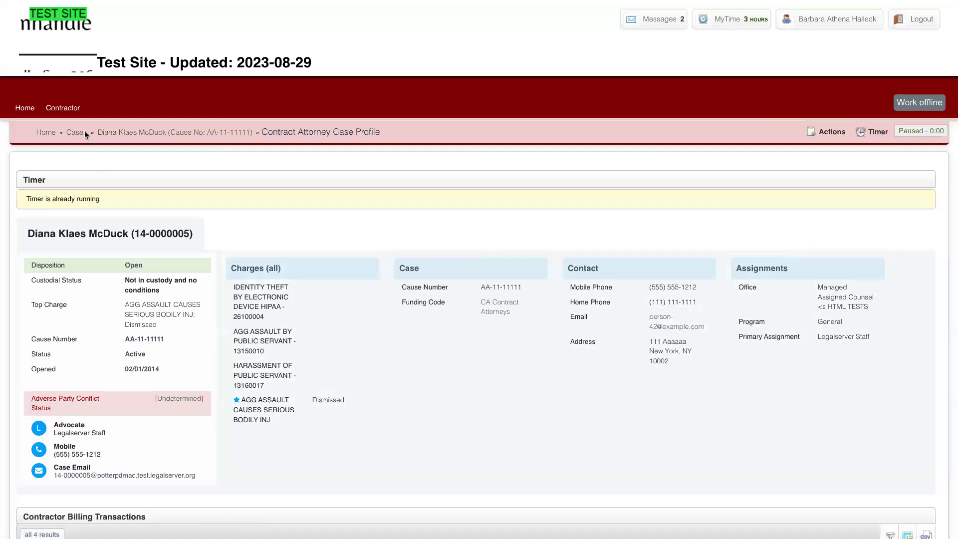
Start a contractor invoice from the newest work order and include all of its 29 May 2024 transactions.
left_click(69, 108)
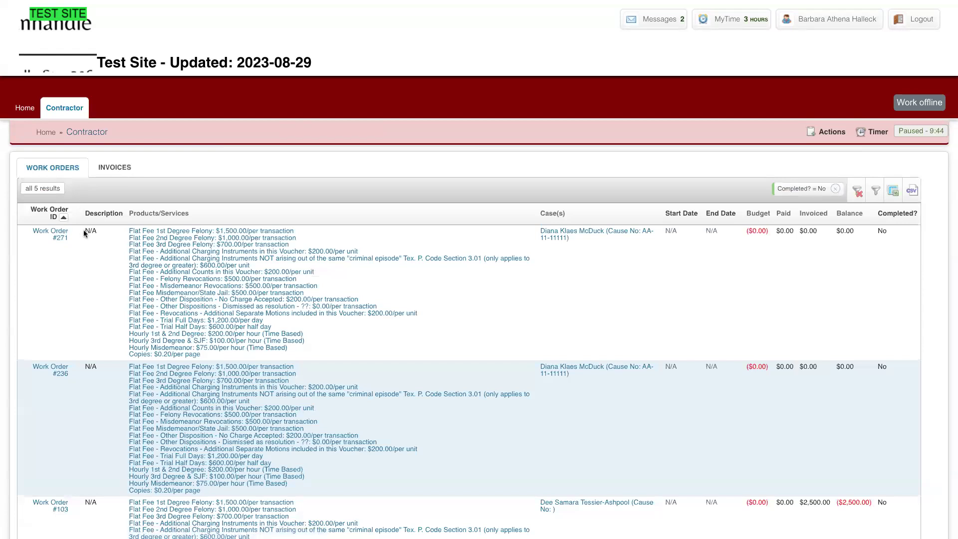
left_click(55, 233)
left_click(834, 133)
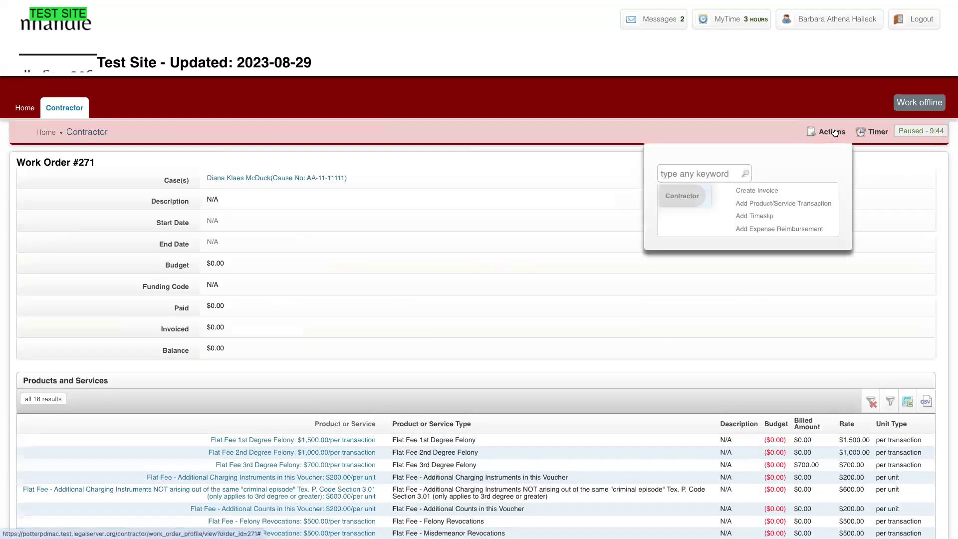
left_click(760, 191)
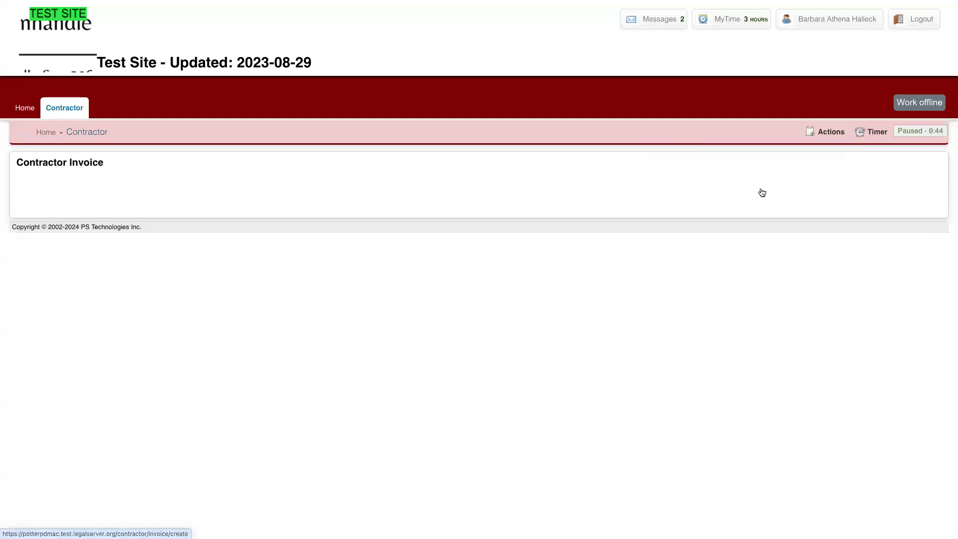
scroll(378, 223, "down", 2)
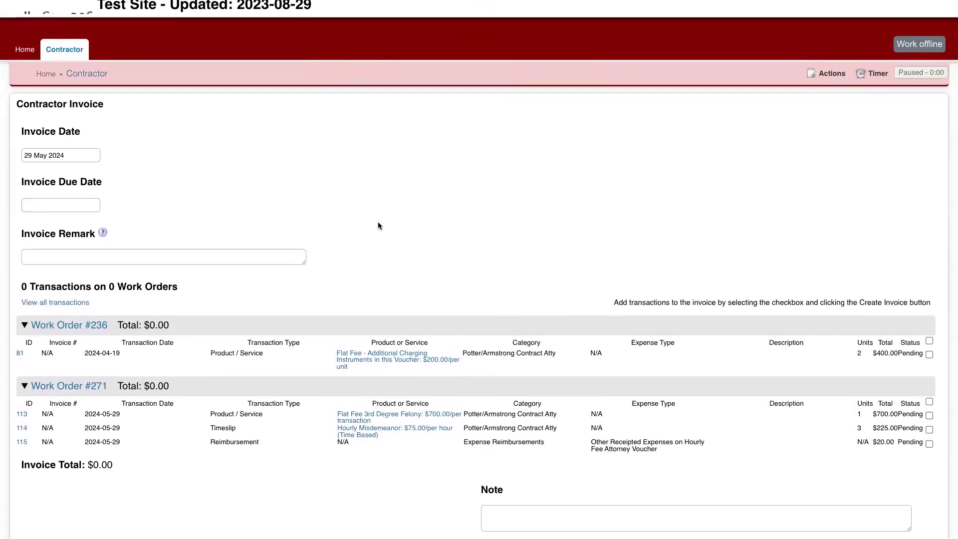
scroll(378, 221, "down", 1)
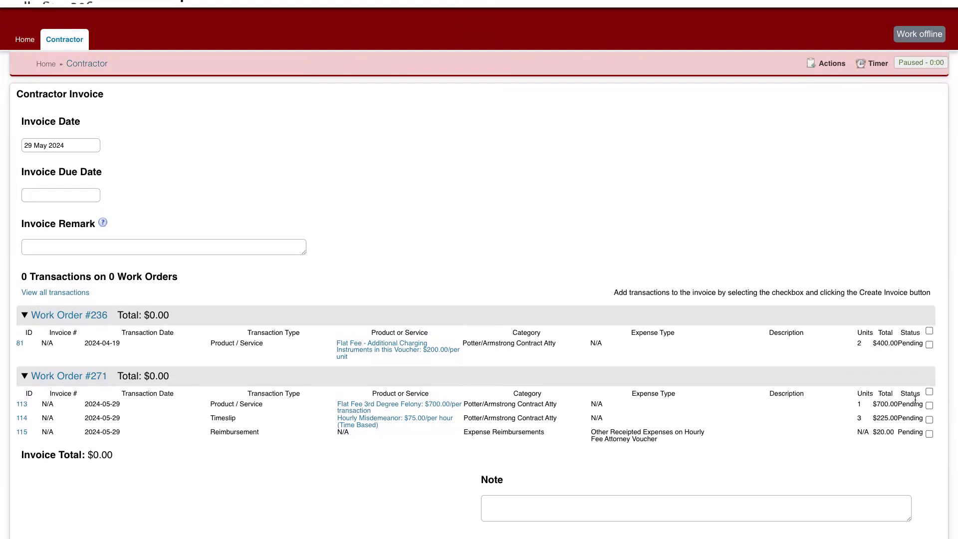
left_click(928, 391)
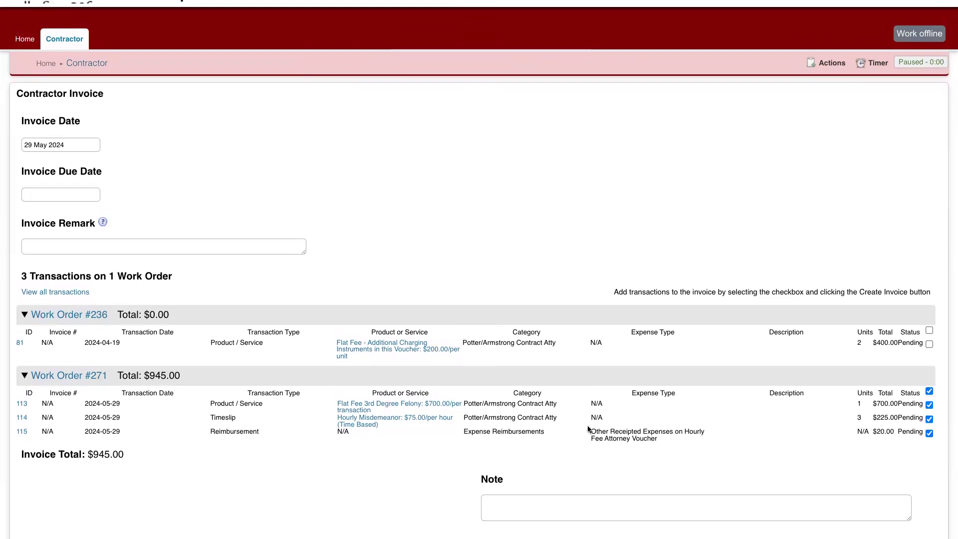
Add the note "wanted to let you know...." to the invoice and create it.
scroll(587, 428, "down", 1)
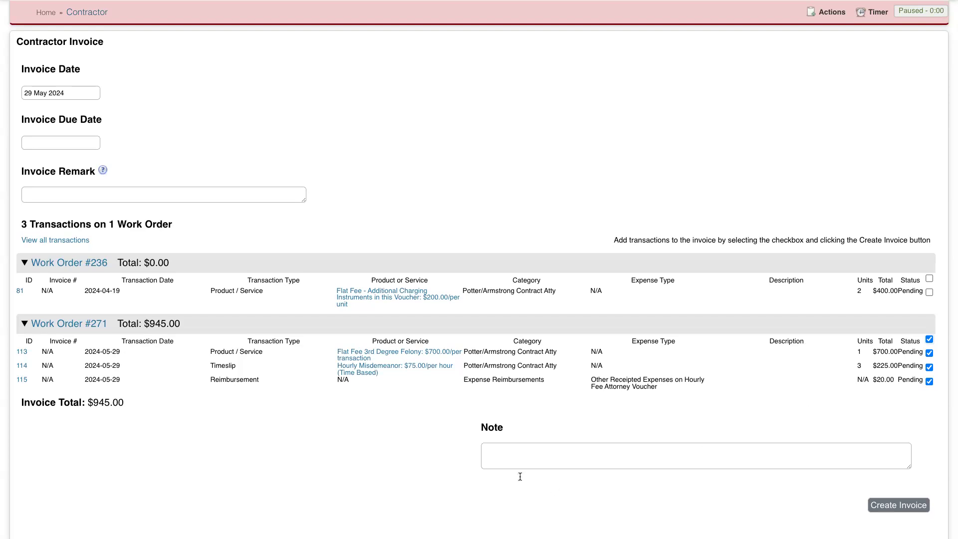
left_click(565, 460)
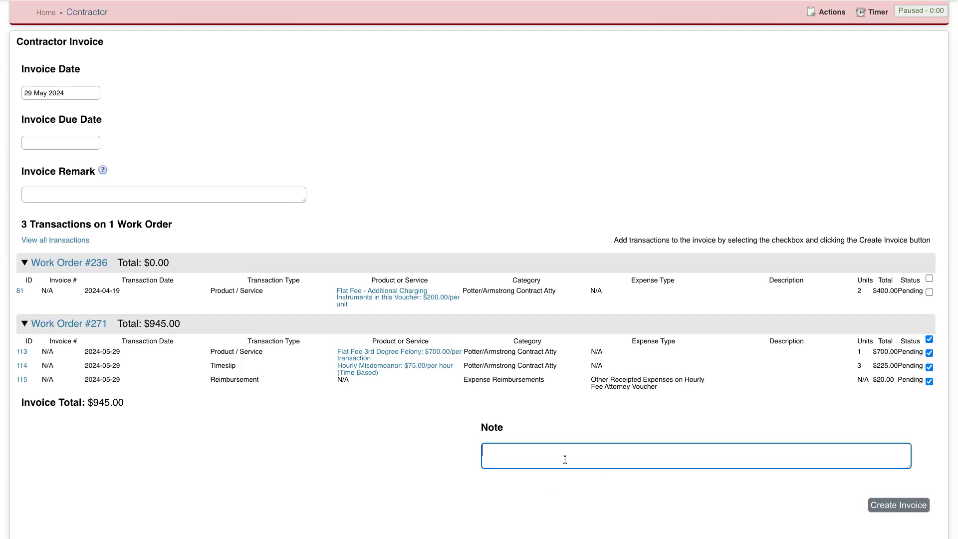
type("wanted to let you know....")
left_click(891, 506)
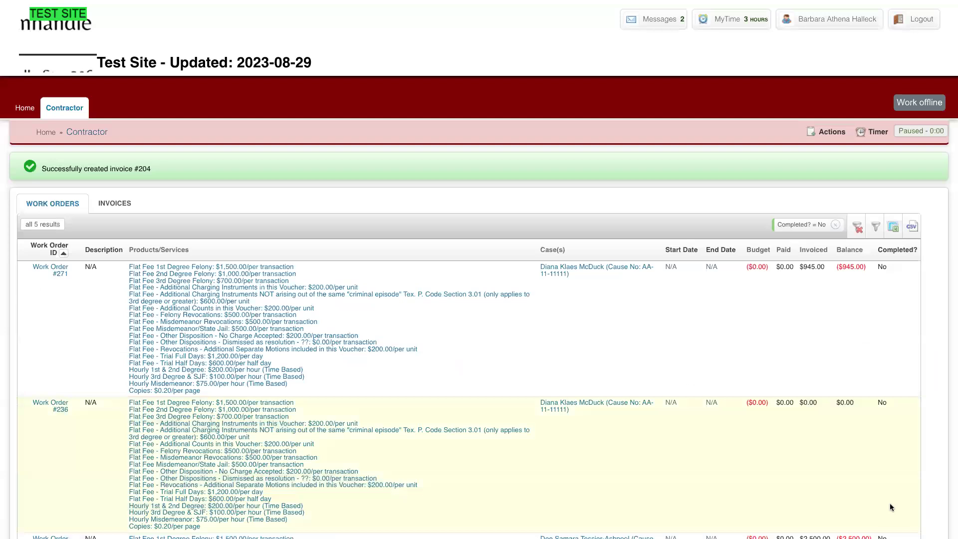
Open the contractor's invoice list and submit the selected draft invoices.
left_click(114, 205)
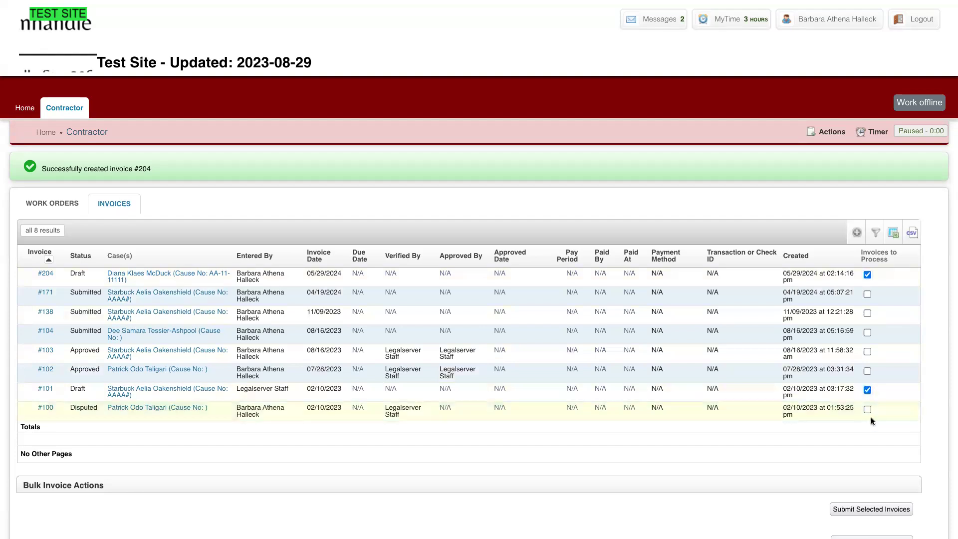
scroll(870, 417, "down", 1)
left_click(872, 453)
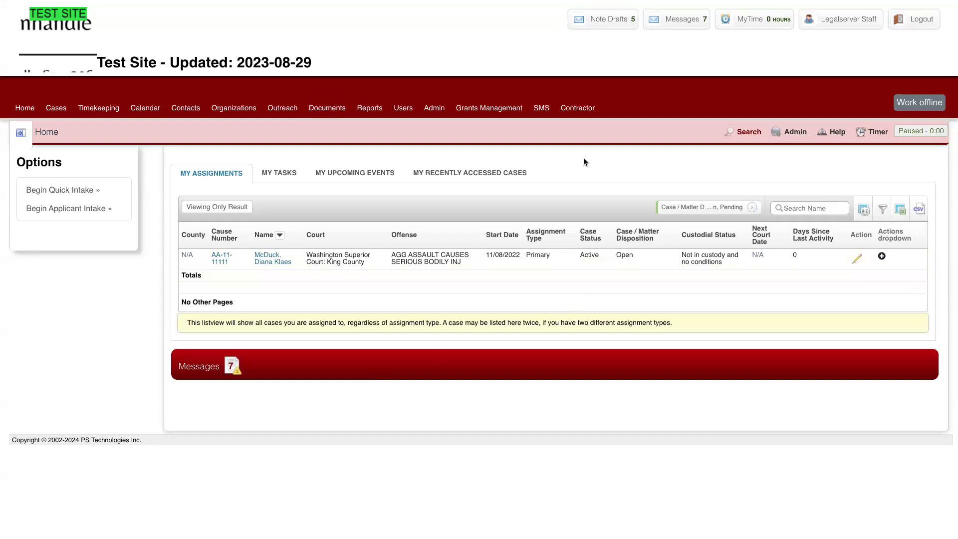
As staff, open the submitted 05/29/2024 contractor invoice and check the status options for its first transaction.
left_click(579, 109)
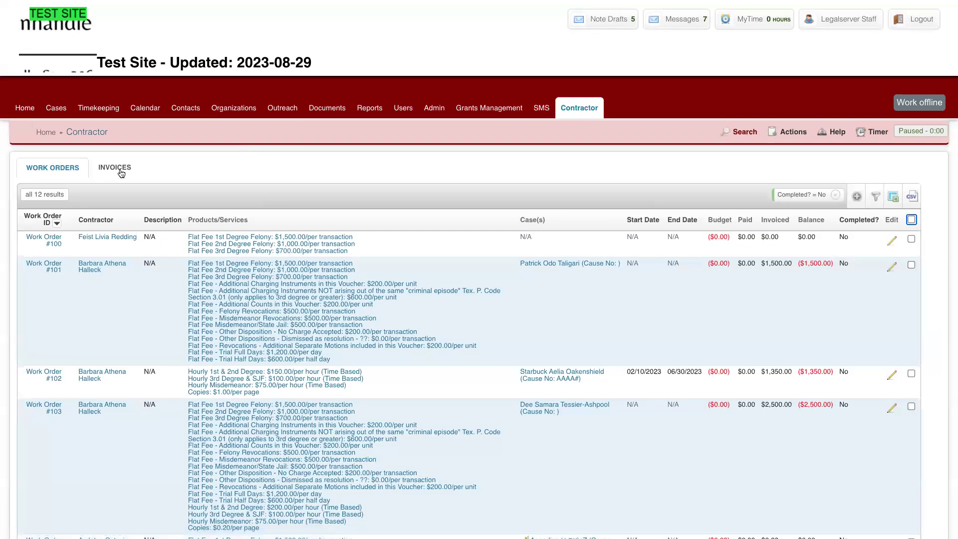
left_click(117, 172)
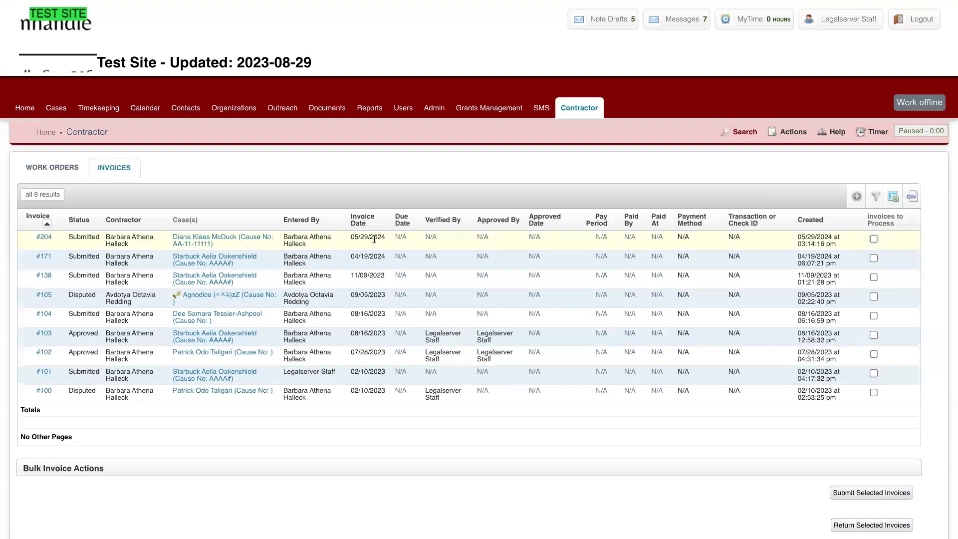
left_click(44, 239)
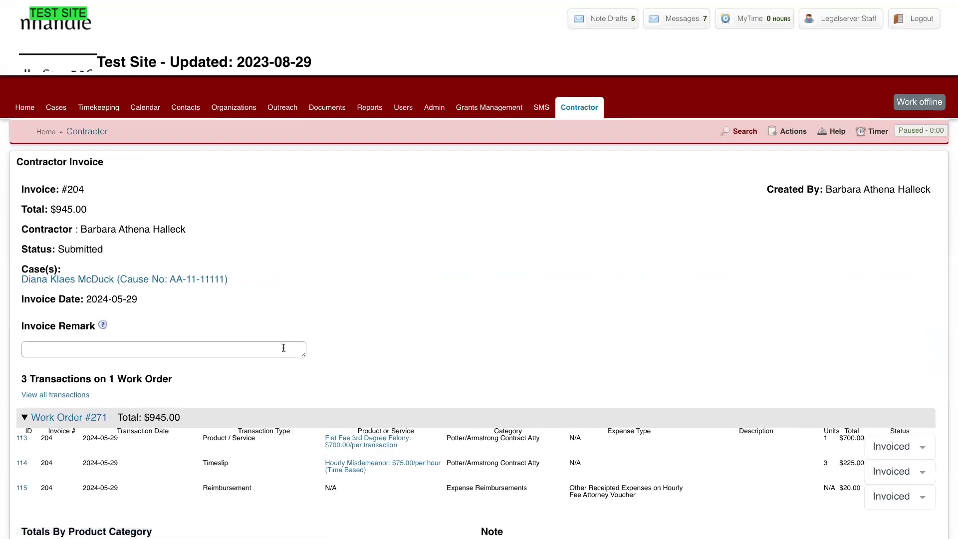
scroll(283, 348, "down", 3)
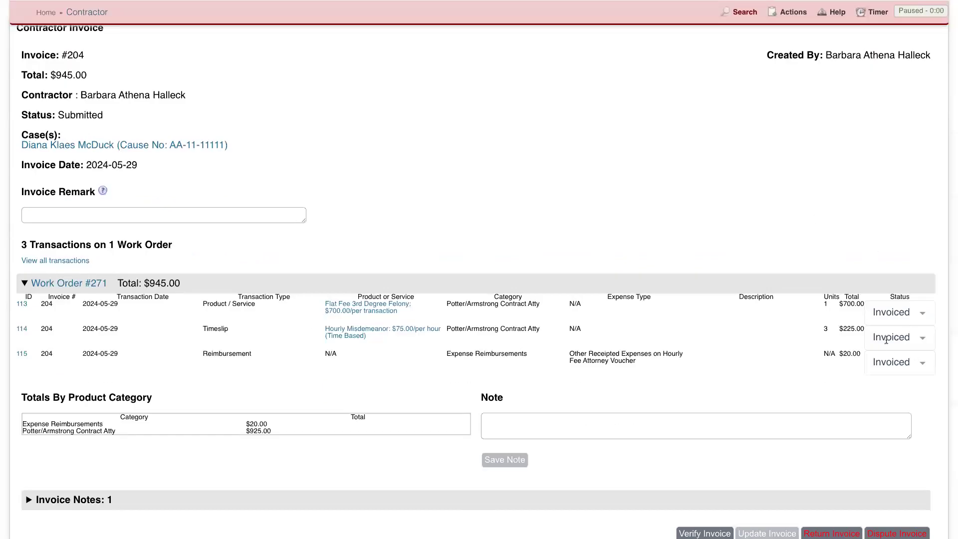
left_click(913, 314)
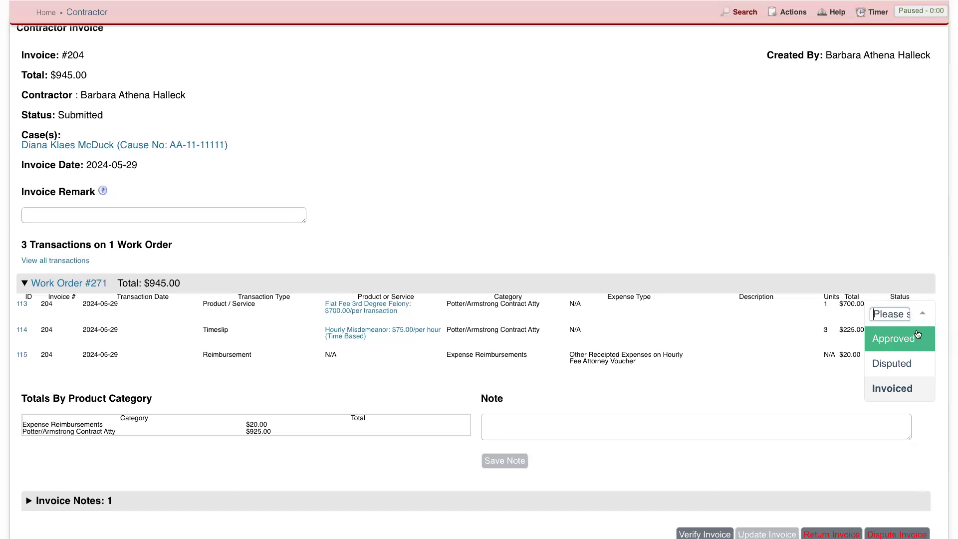
left_click(879, 227)
Verify the submitted invoice and approve it for payment.
scroll(724, 372, "down", 2)
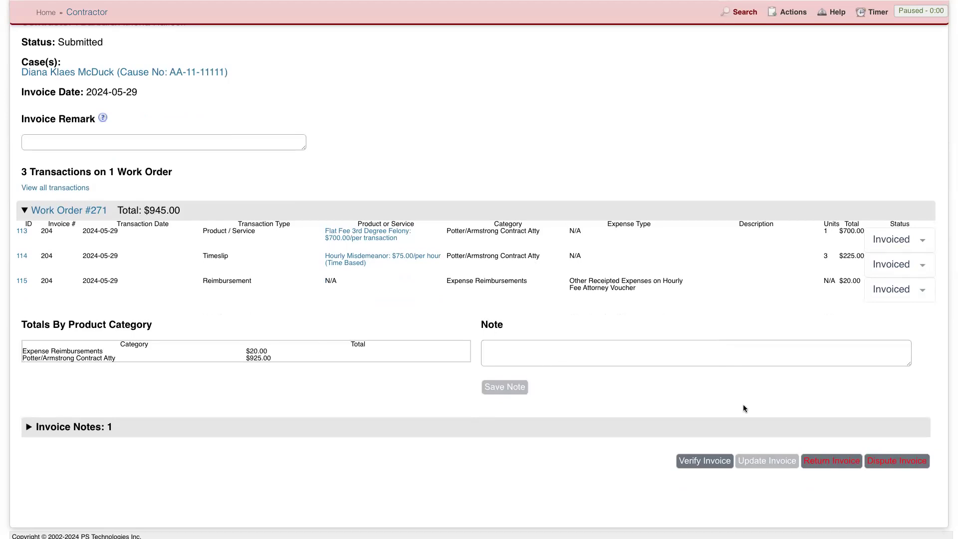
left_click(704, 461)
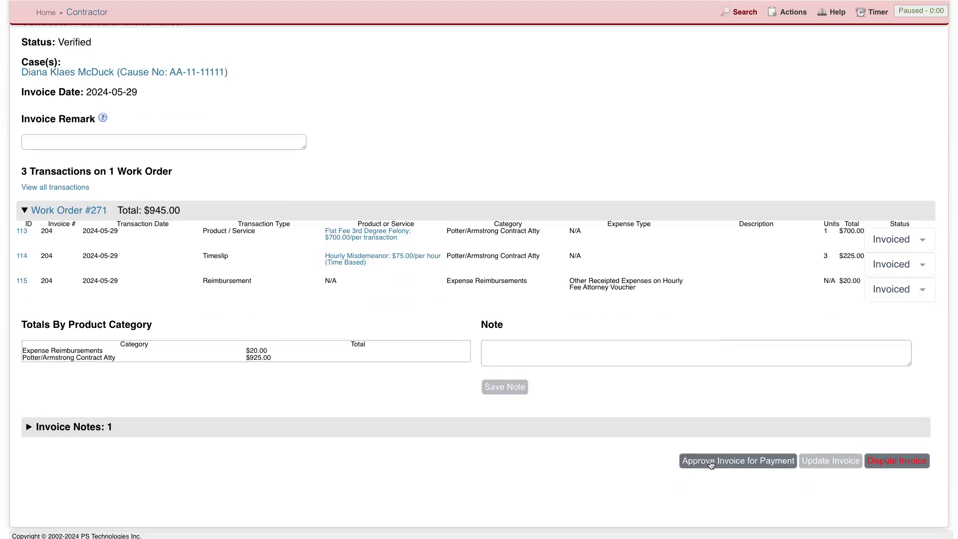
left_click(711, 464)
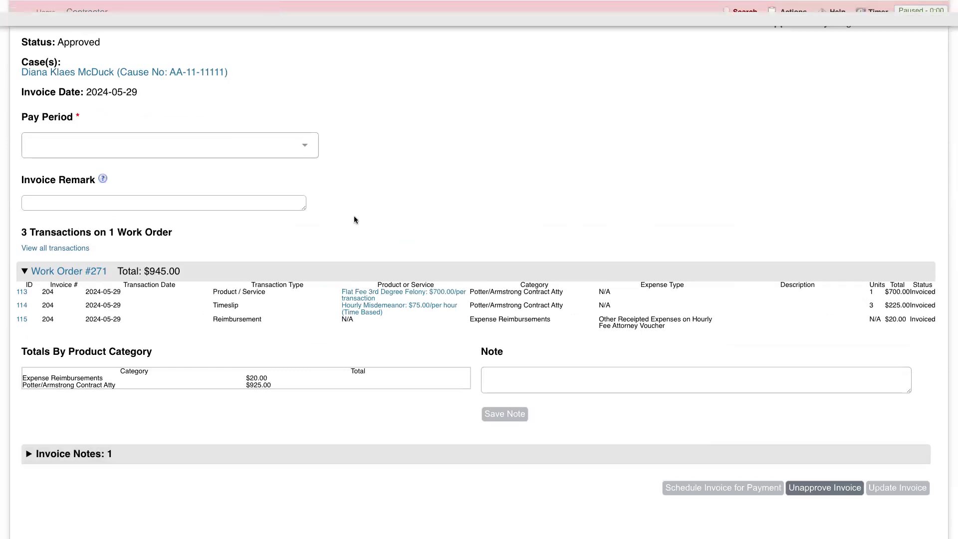
Search the administration options for "contract" and open the Contractor Settings.
scroll(235, 239, "up", 3)
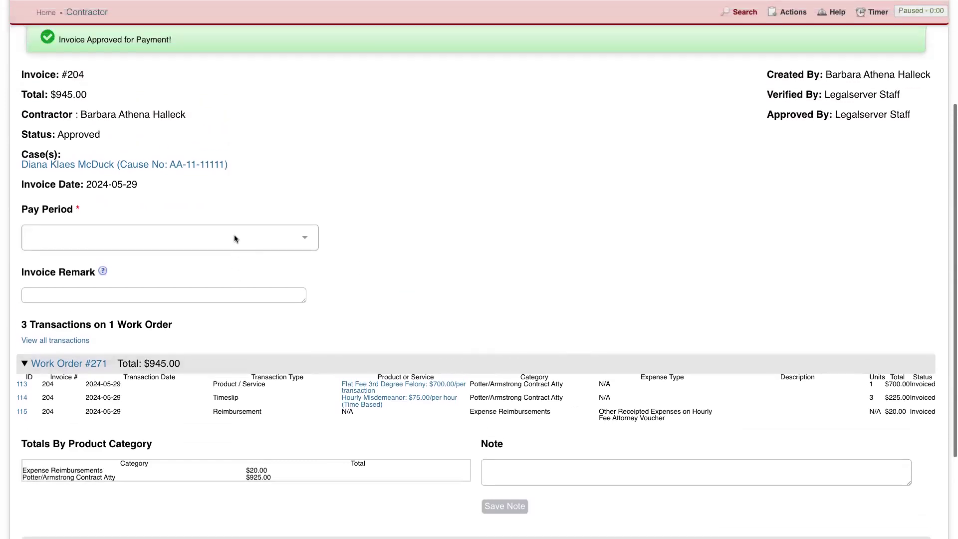
scroll(234, 238, "up", 5)
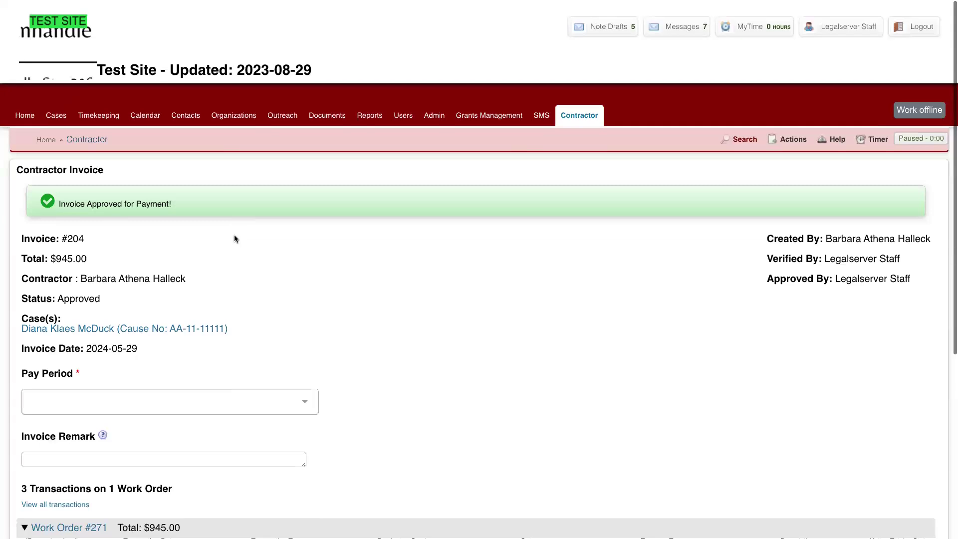
left_click(435, 109)
type("contract")
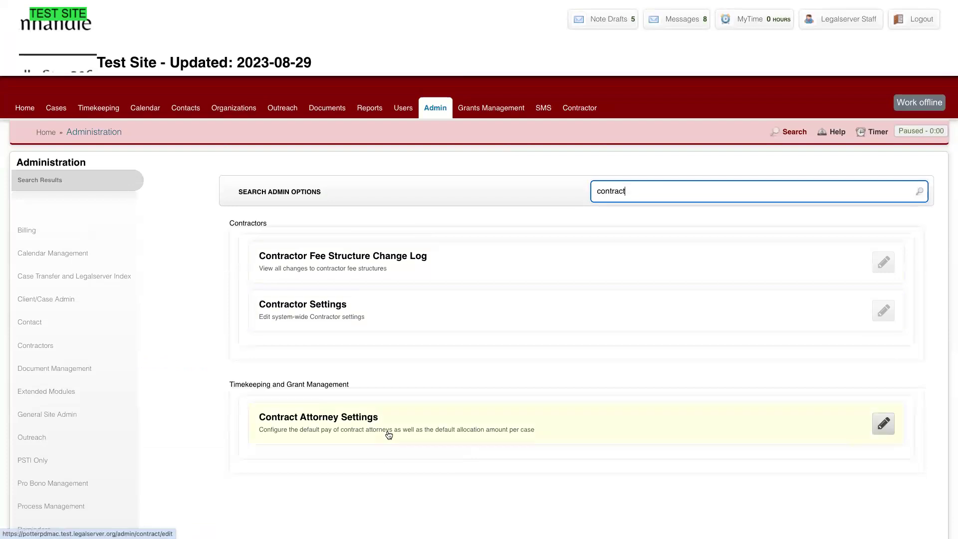
left_click(408, 318)
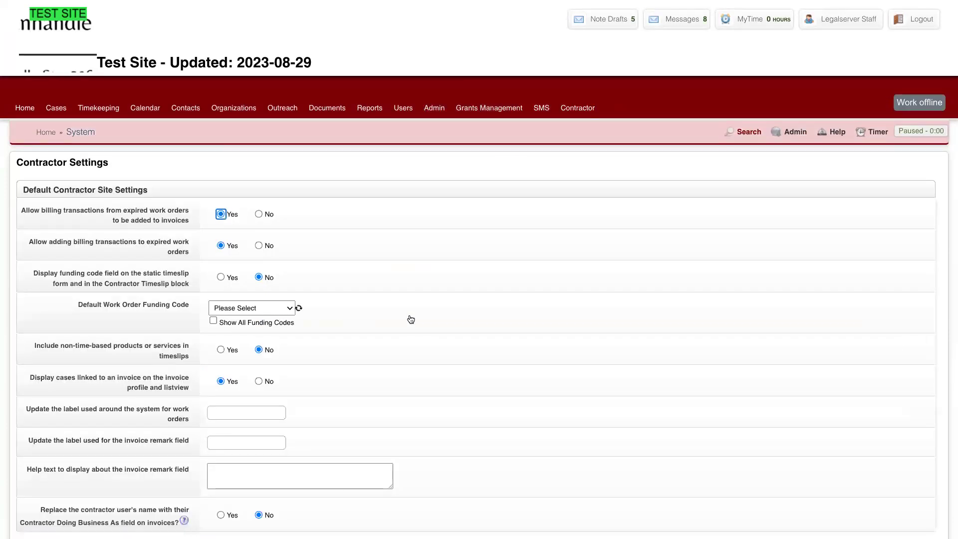
Review the invoice action notification settings and the approved invoice PDF email settings for contractors.
scroll(411, 319, "down", 3)
scroll(410, 319, "down", 8)
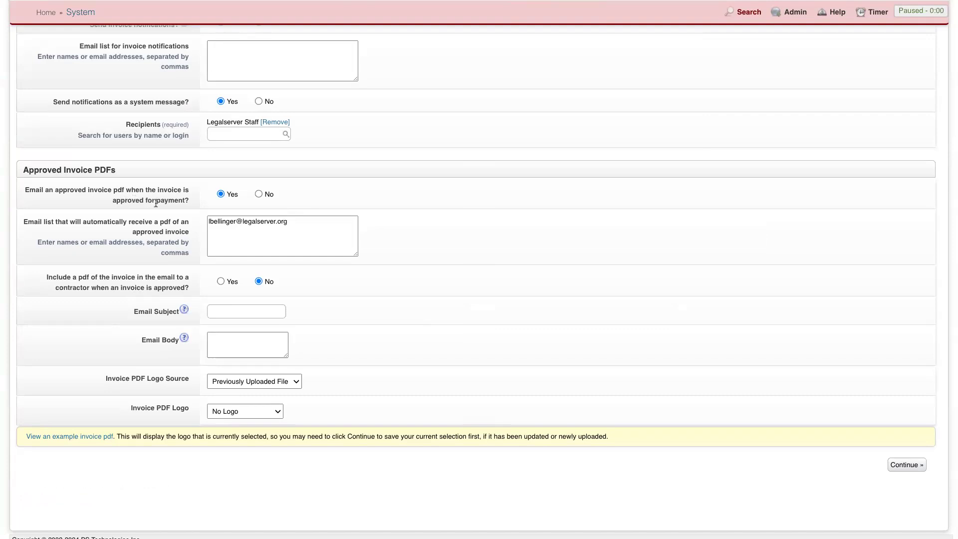
scroll(155, 203, "up", 2)
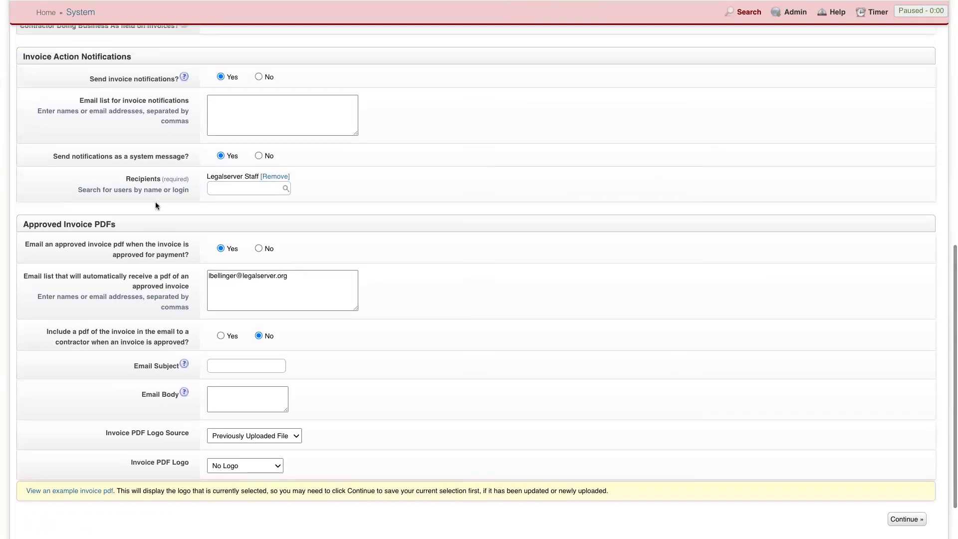
left_click(254, 296)
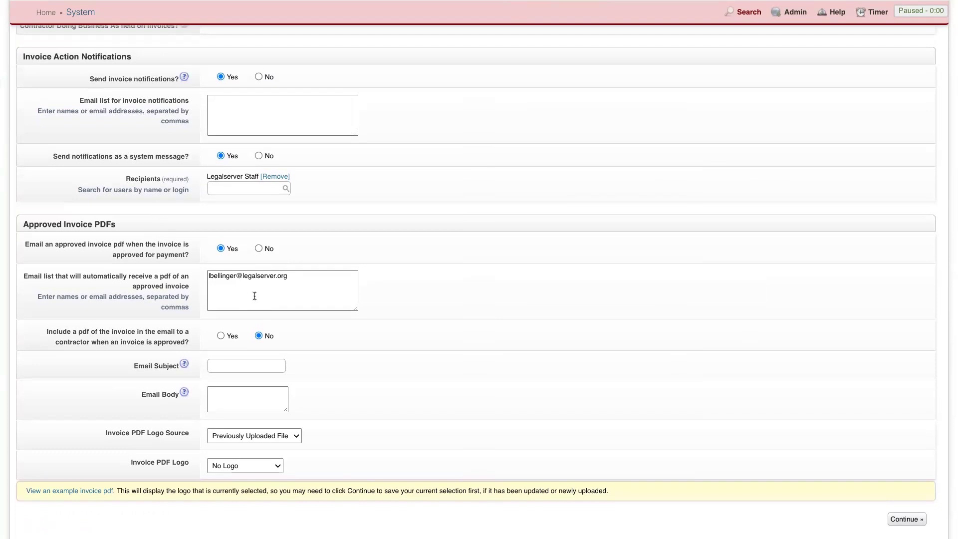
scroll(254, 296, "up", 4)
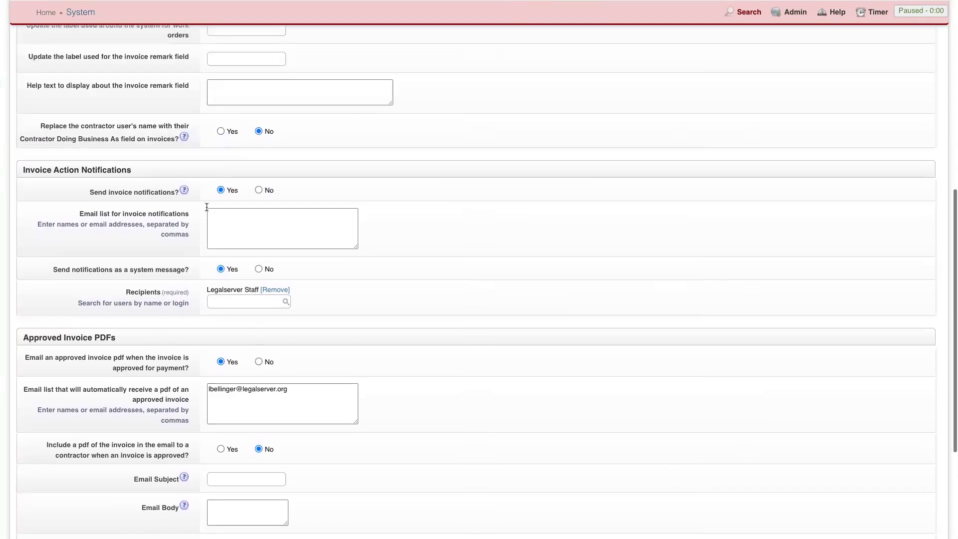
mouse_move(182, 190)
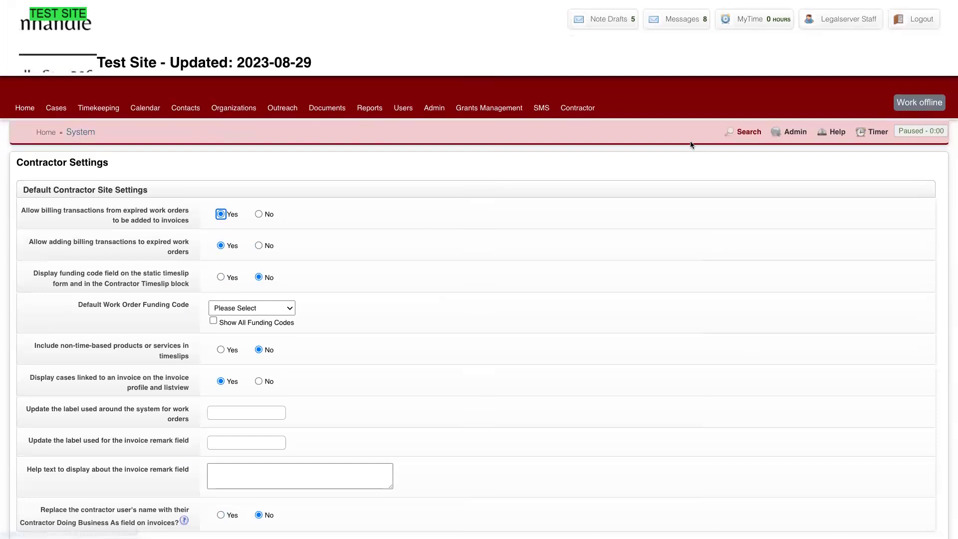
Open the Total Assignments Last Quarter report, load its results and examine the crosstab of assignments by type per advocate.
left_click(579, 108)
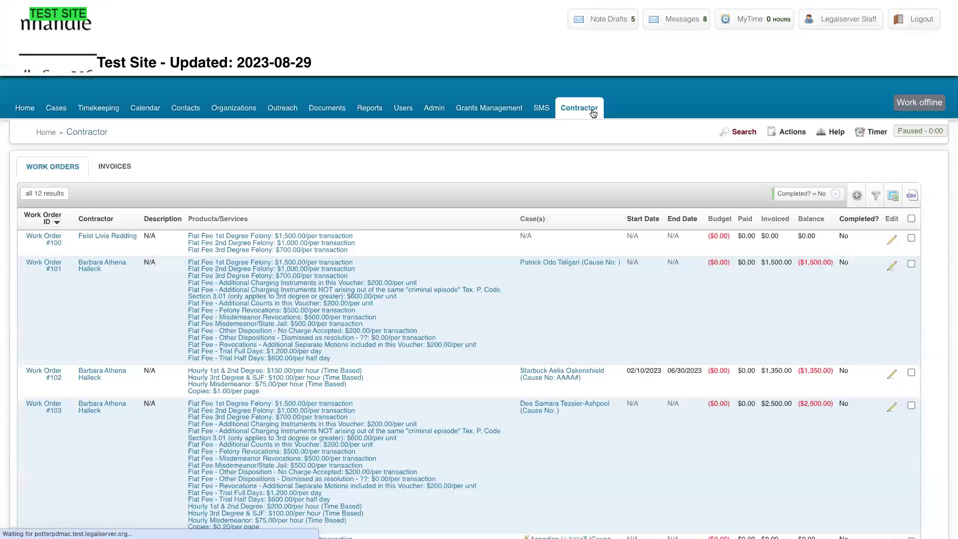
left_click(371, 109)
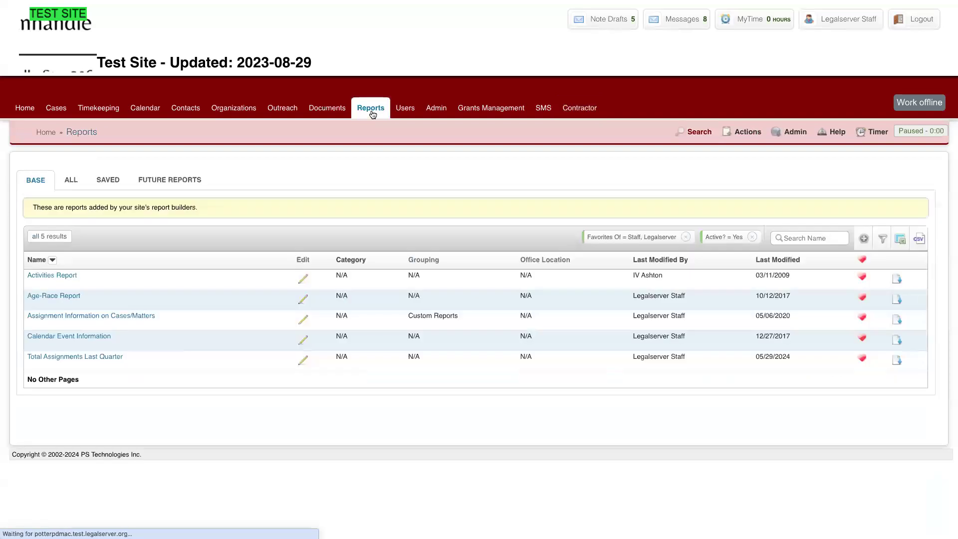
left_click(303, 360)
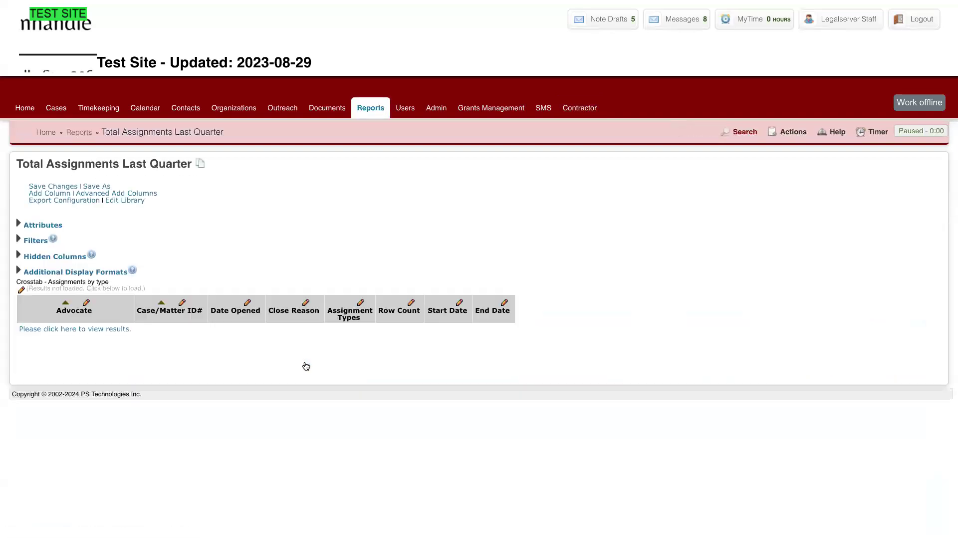
left_click(96, 330)
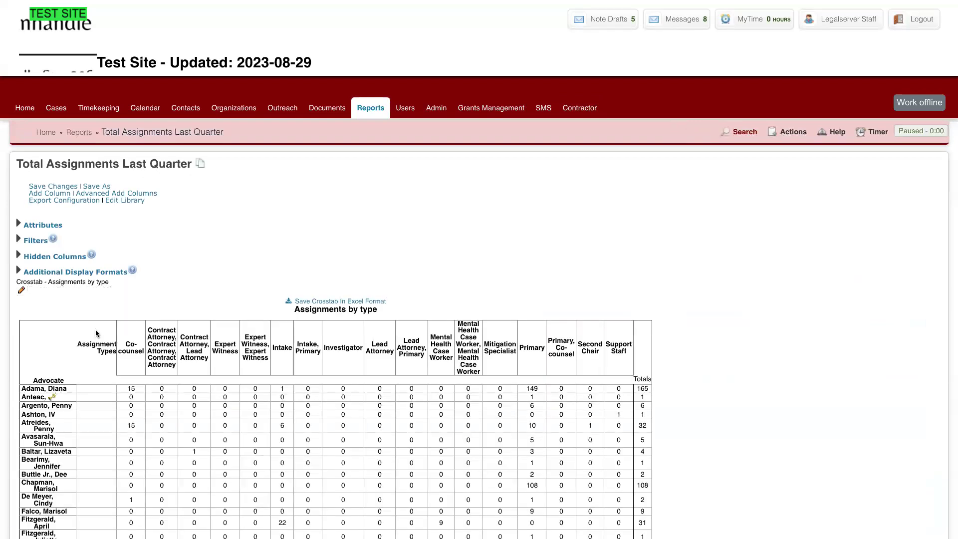
scroll(96, 333, "down", 3)
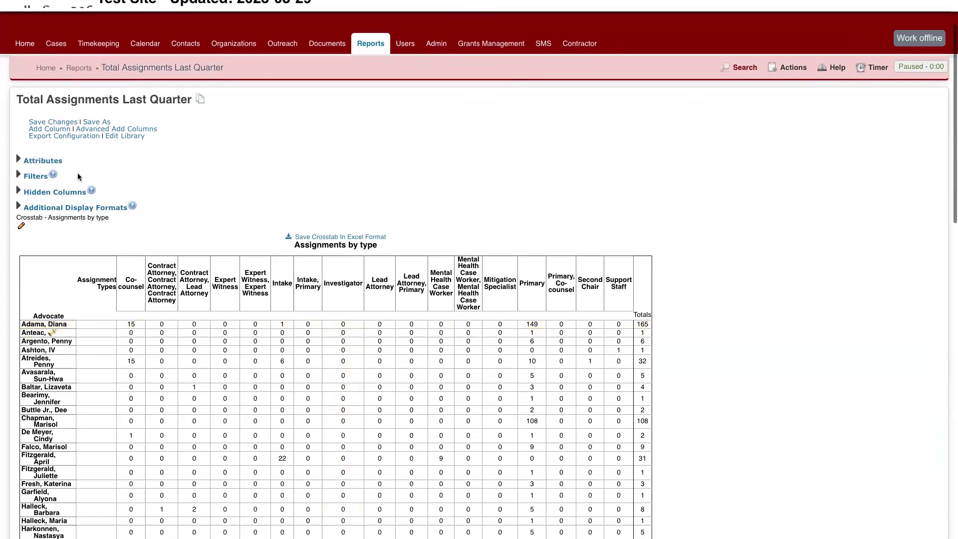
scroll(235, 395, "down", 4)
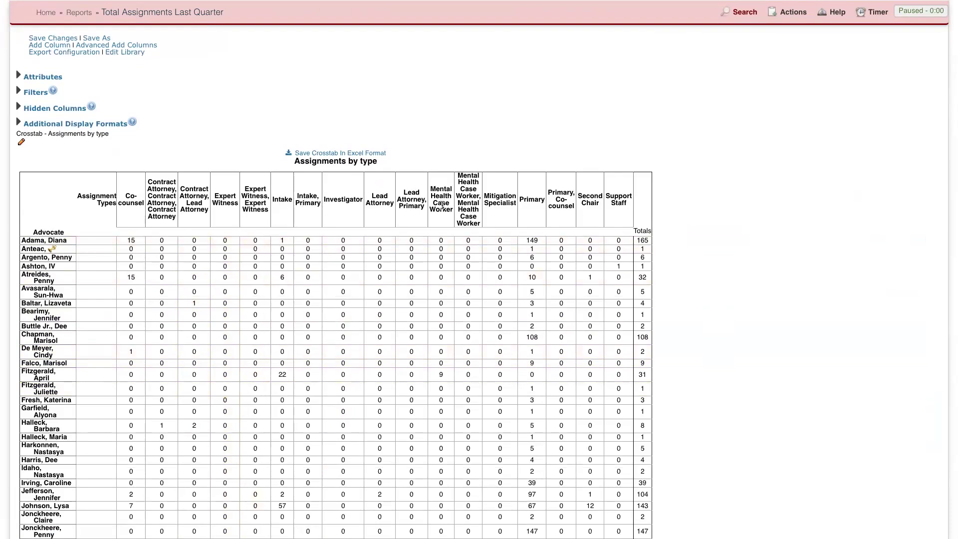
scroll(499, 200, "down", 2)
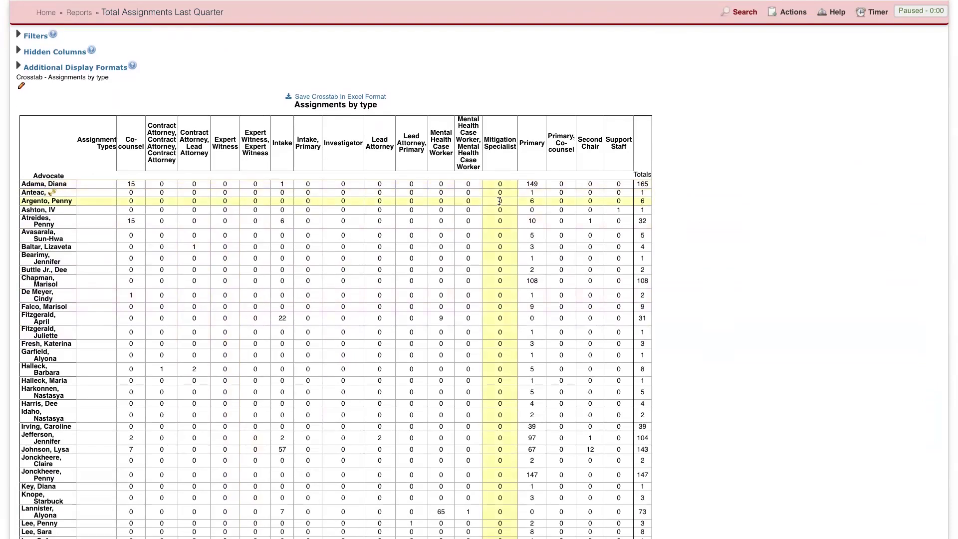
scroll(499, 201, "down", 1)
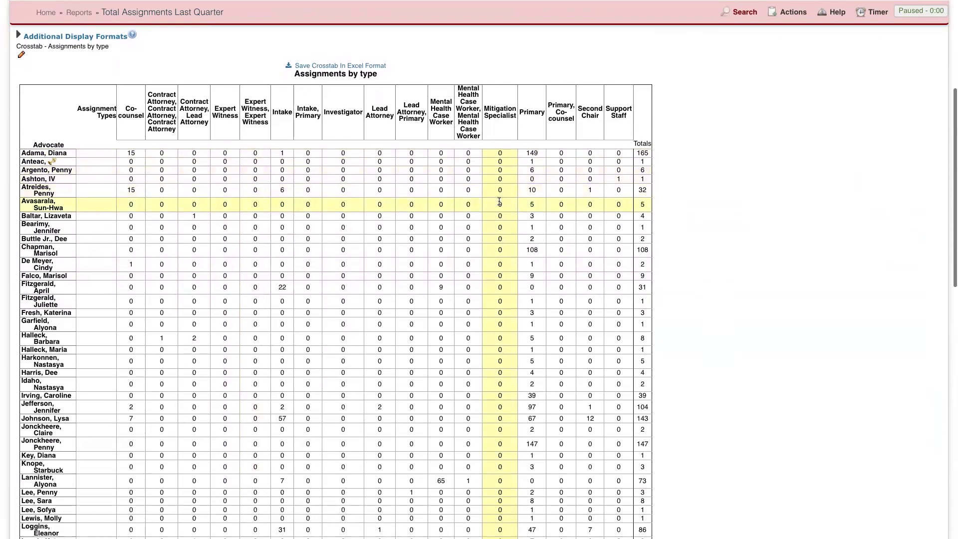